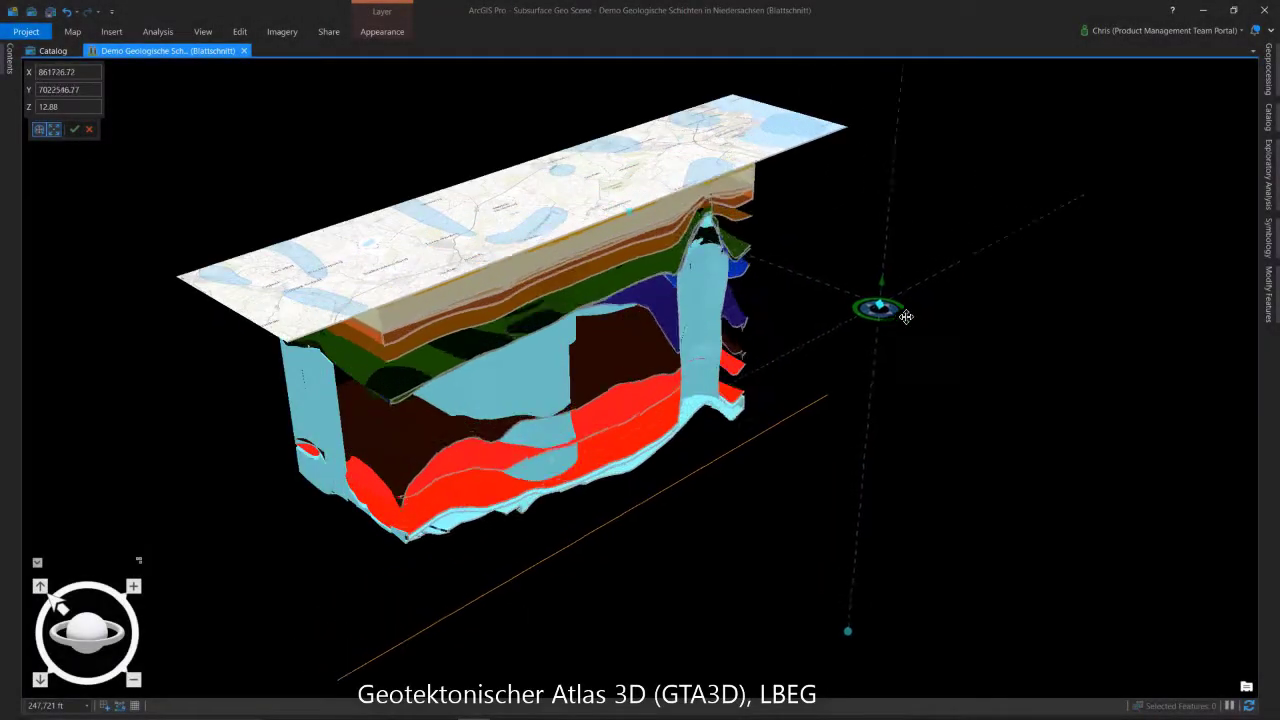
In the intro footage, stretch the geological block rightward and slice it to a thin section
drag(905, 316, 1214, 471)
drag(1115, 446, 728, 272)
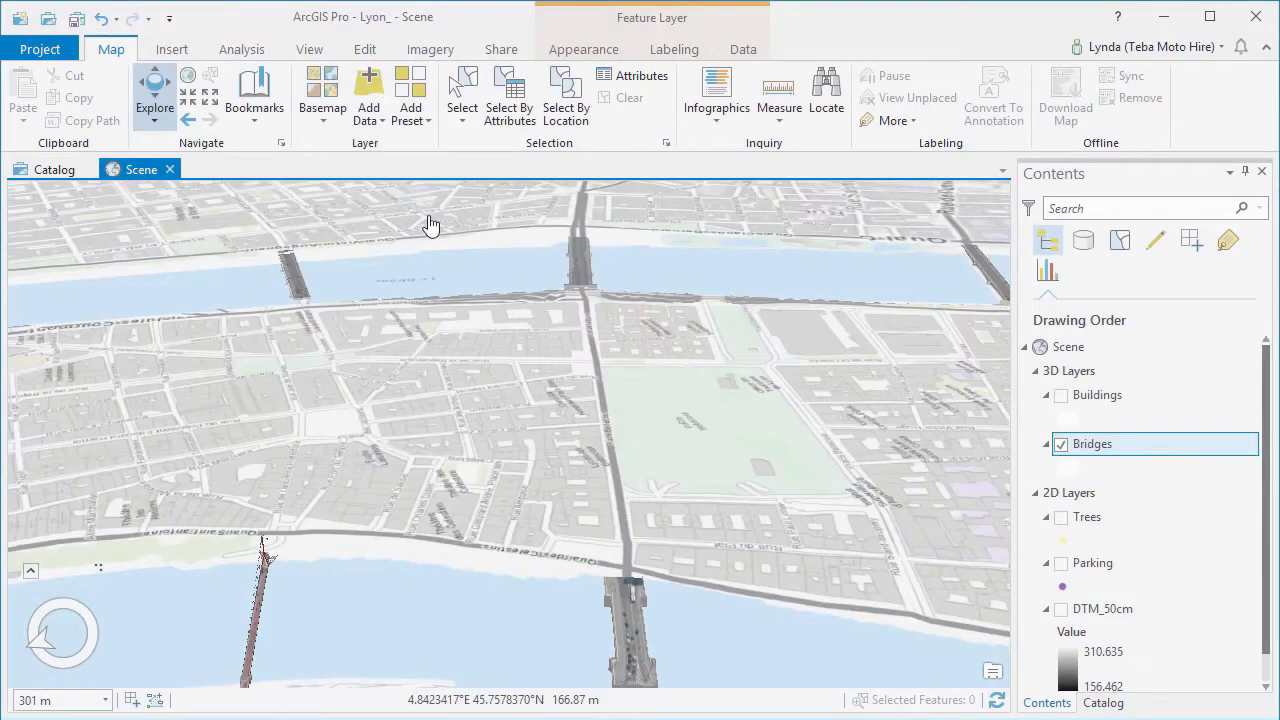
Show the Buildings layer over the aerial Imagery basemap
click(1061, 395)
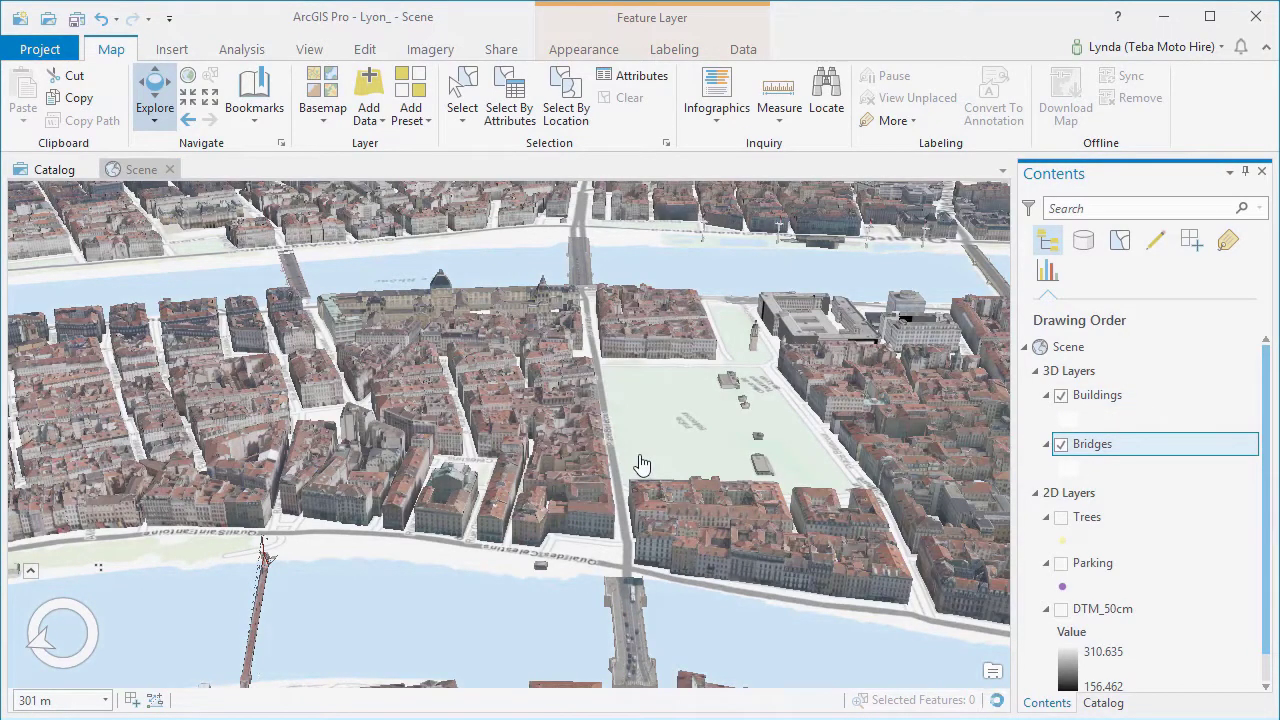
click(641, 465)
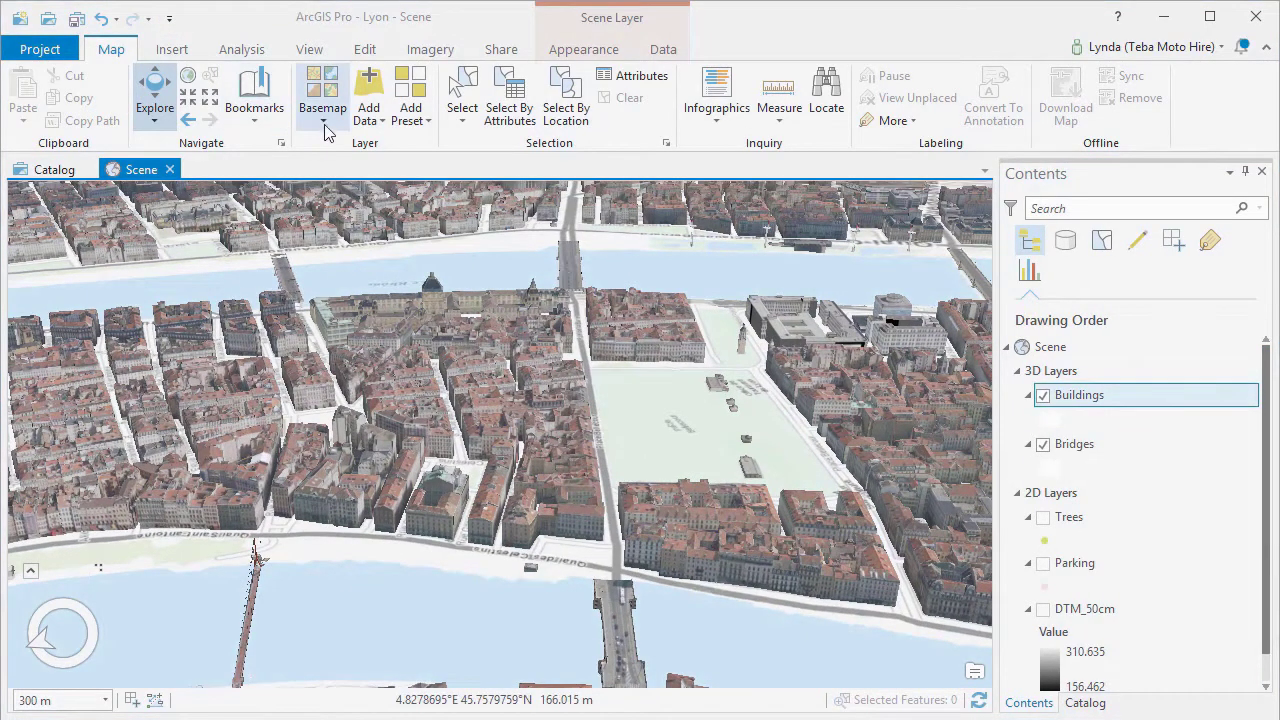
click(324, 122)
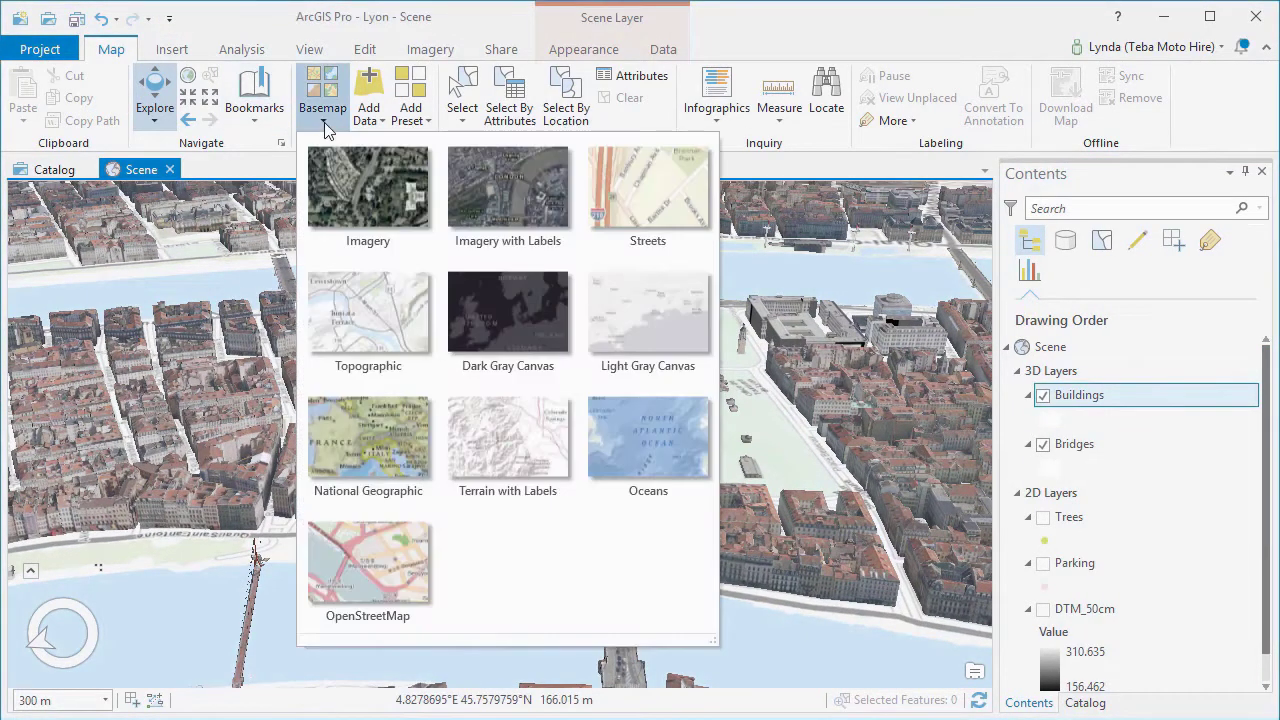
click(338, 187)
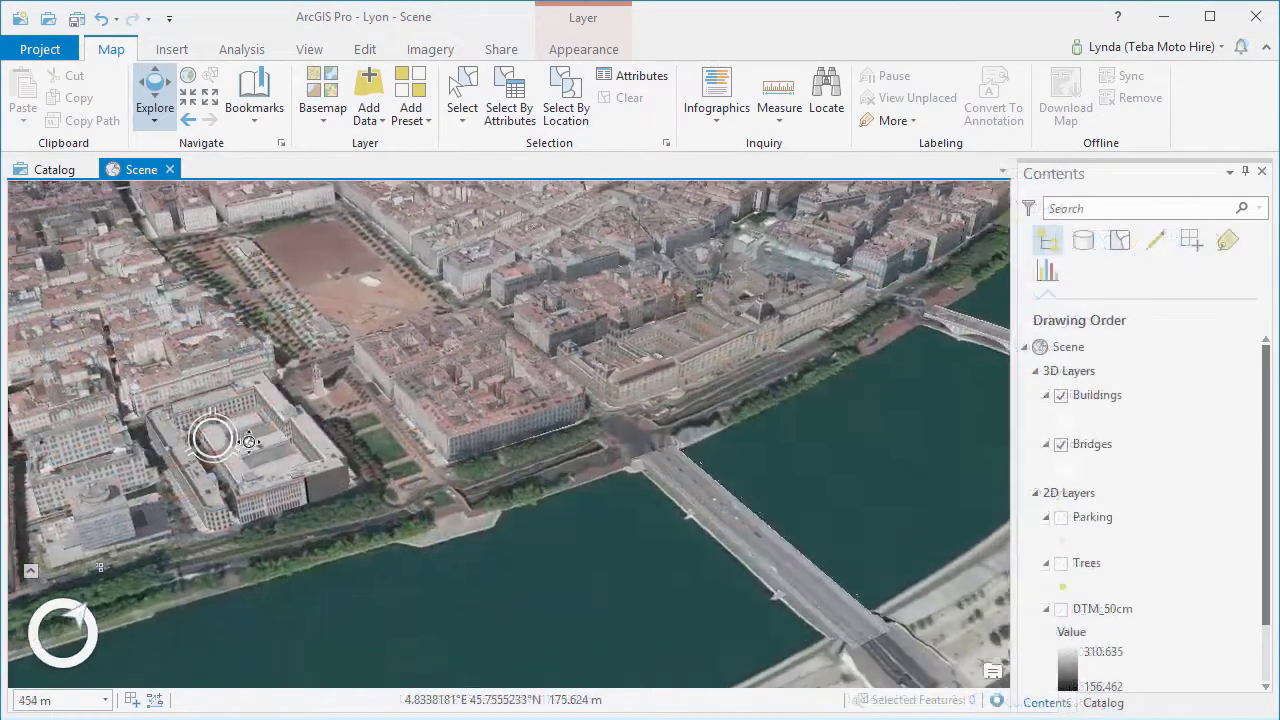
Orbit and zoom in toward the square by the river and bridge
middle_drag(212, 437, 295, 423)
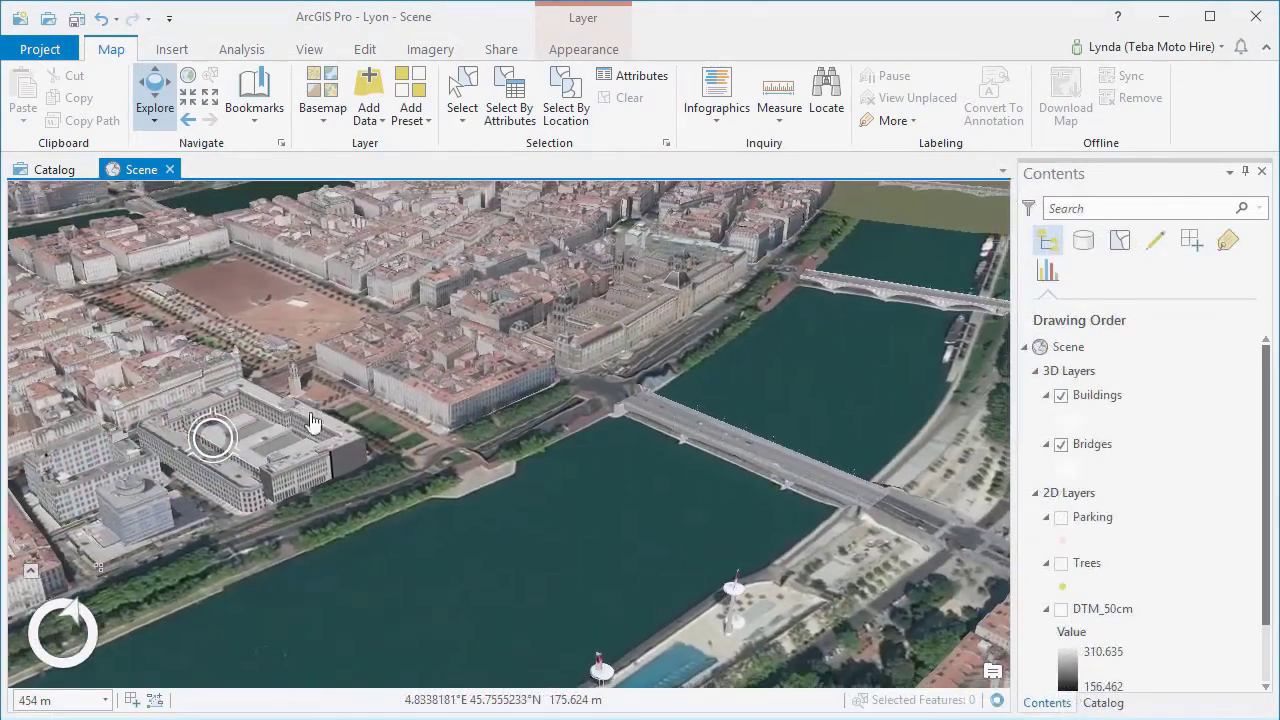
scroll(324, 413, down, 5)
scroll(324, 413, down, 3)
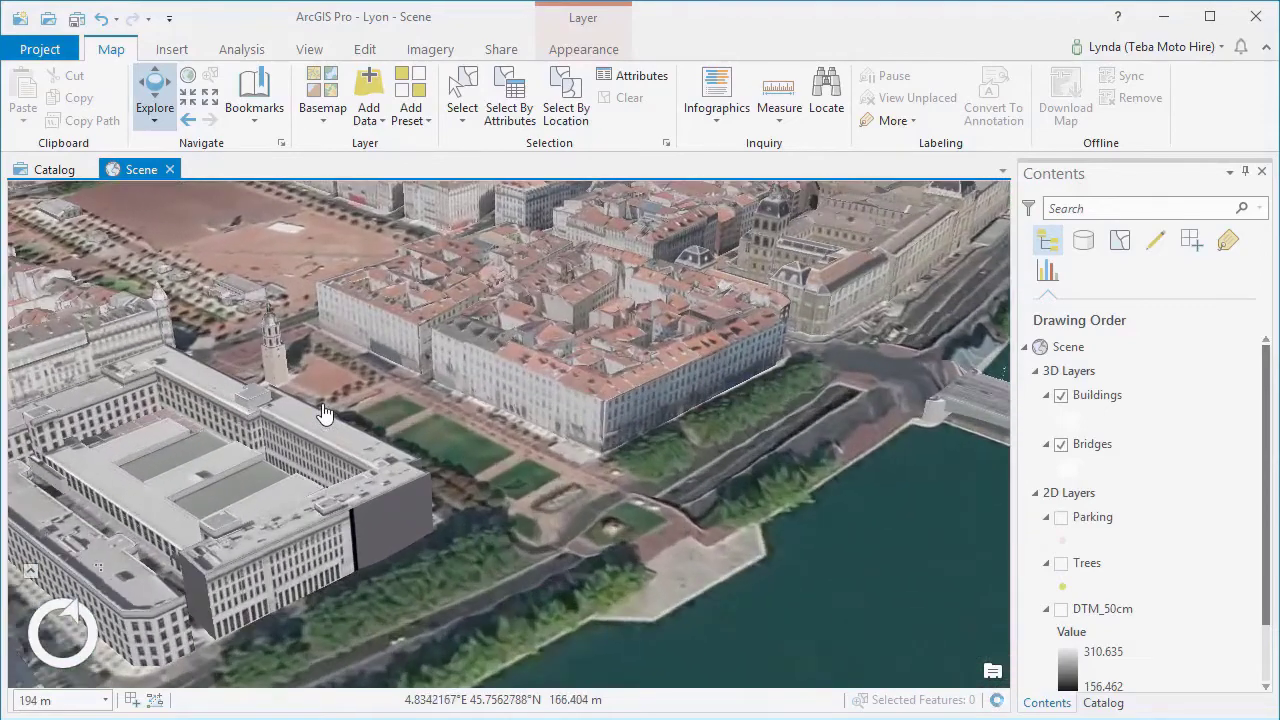
scroll(324, 413, down, 3)
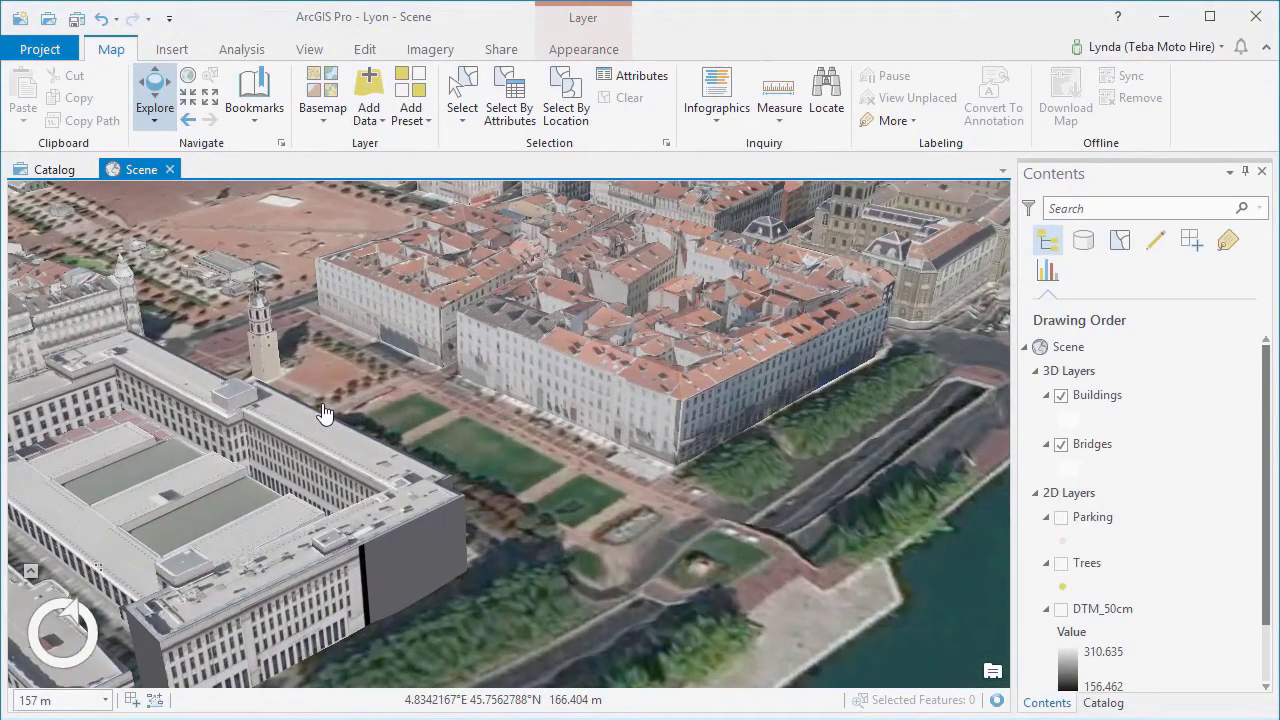
Package the Bridges layer as Lyon_Bridges.slpk and share it, summarised as 3D models of Lyon bridges
click(1092, 444)
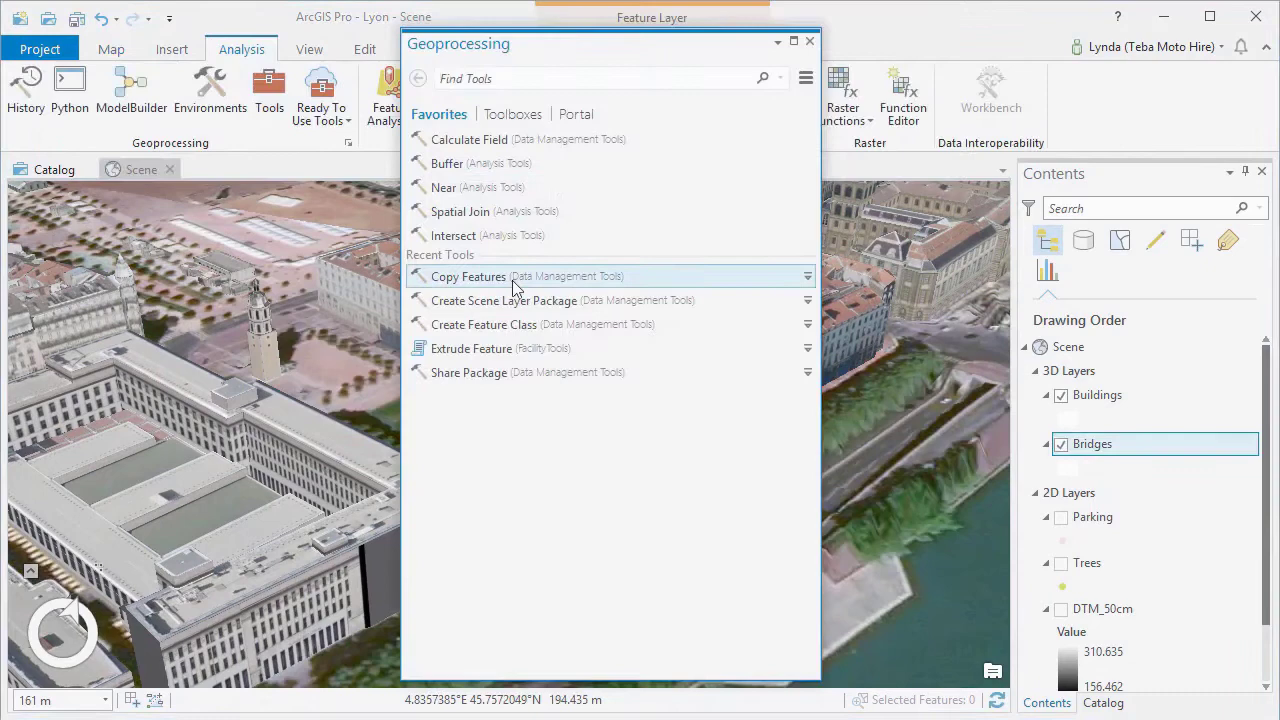
click(514, 301)
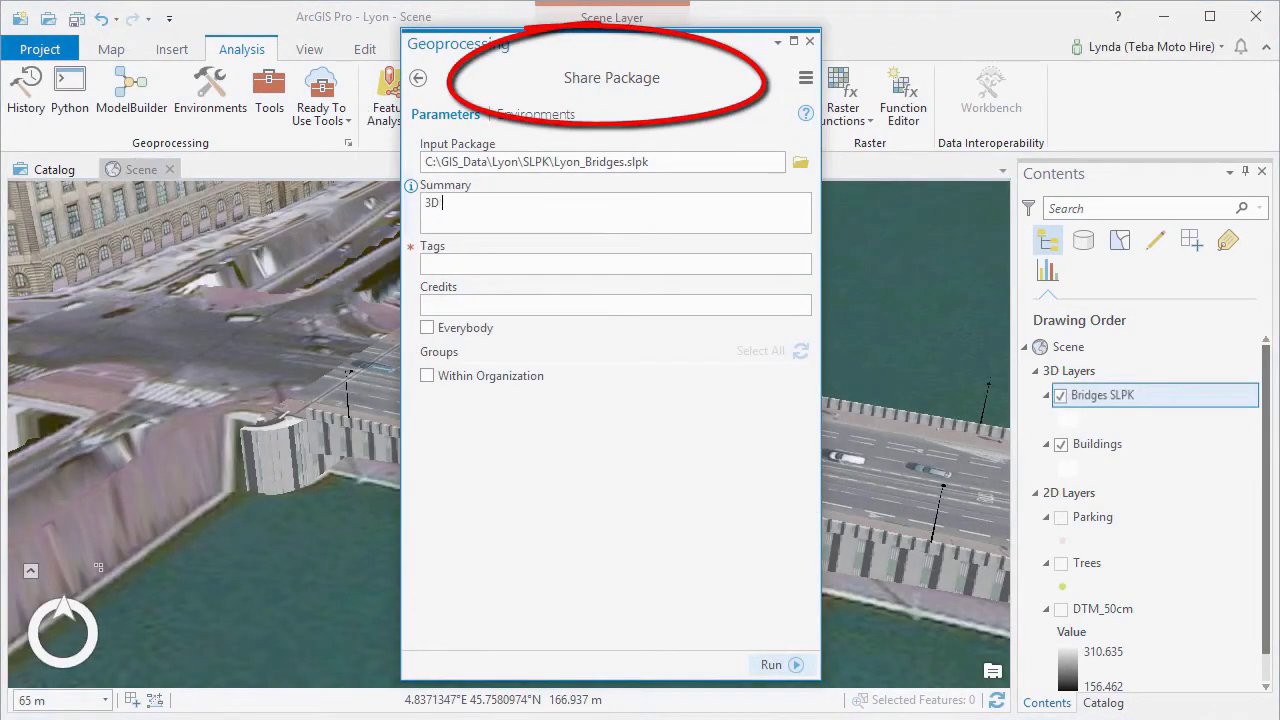
text(ls of )
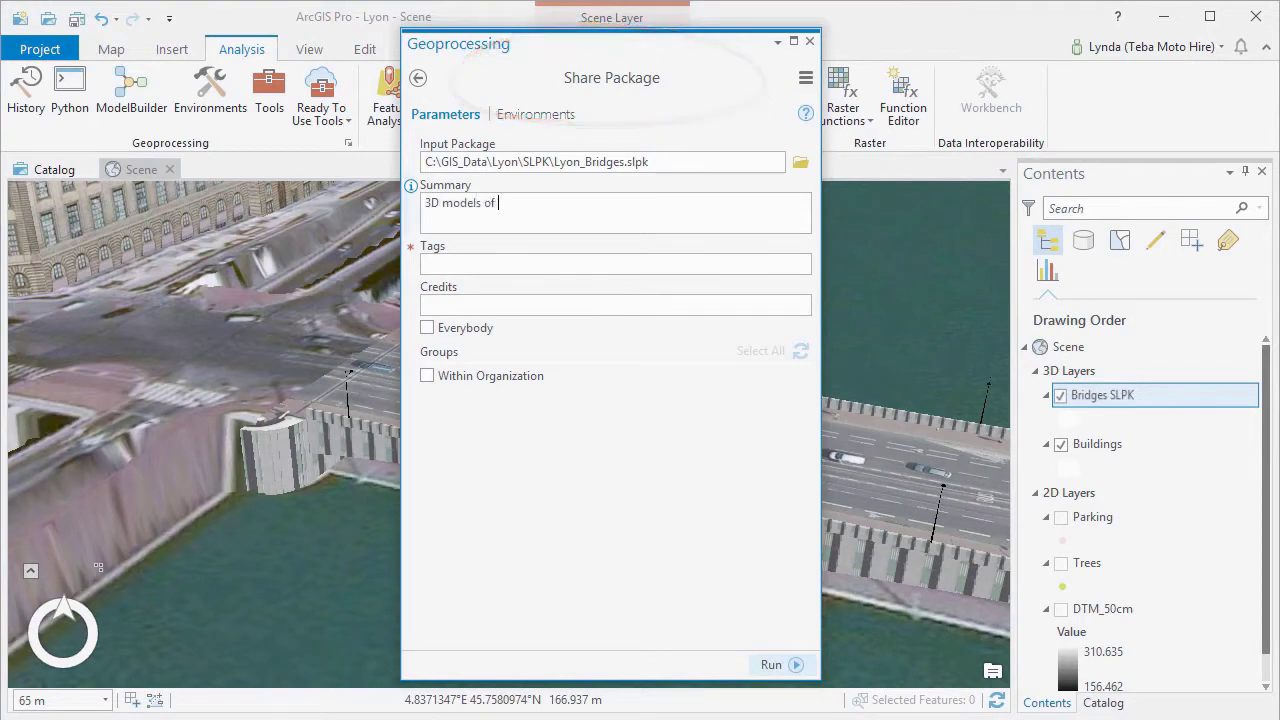
text(Lyon bridges)
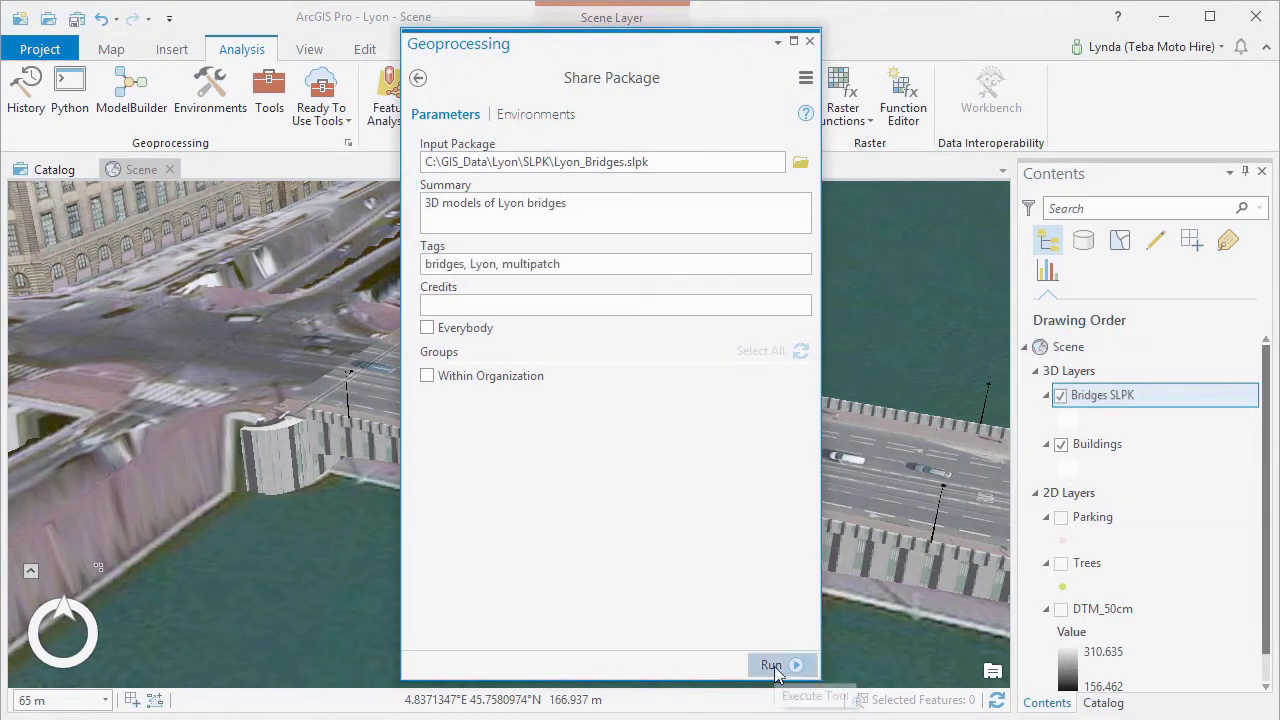
click(771, 664)
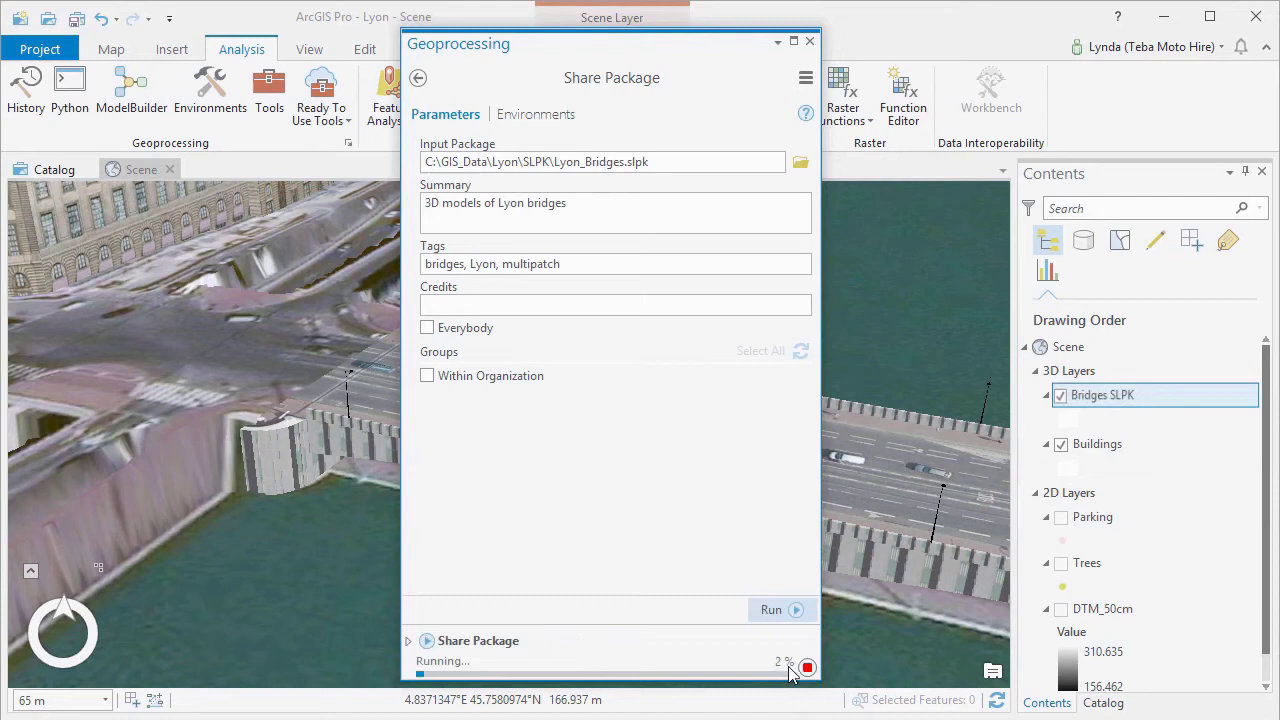
mouse_move(428, 644)
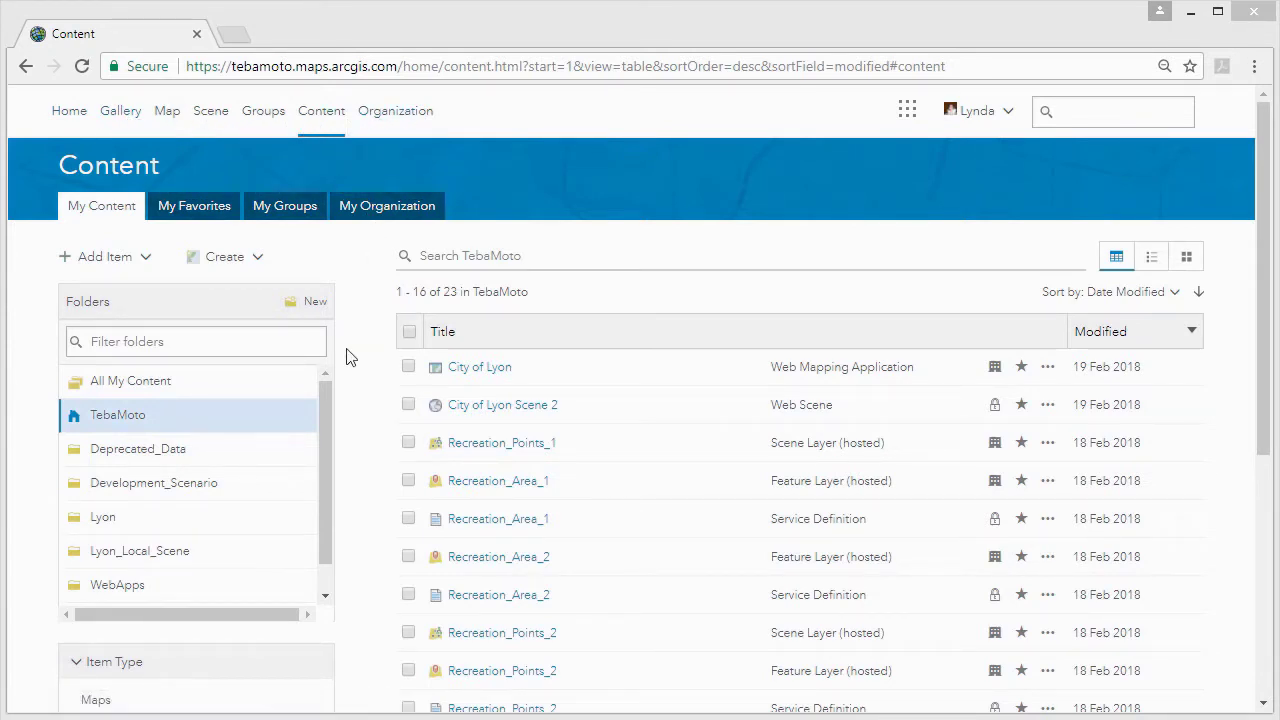
Browse the Lyon and Development_Scenario folders, open City of Lyon Scene and show its legend
drag(329, 395, 326, 422)
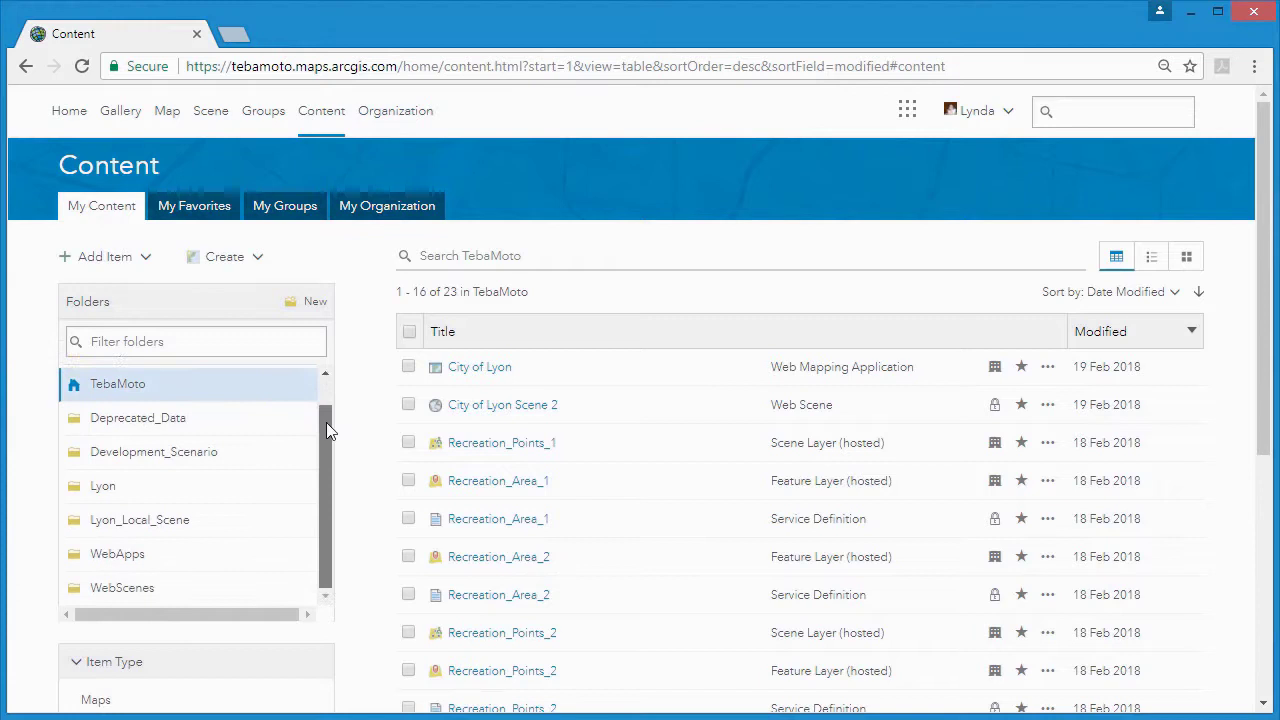
click(181, 487)
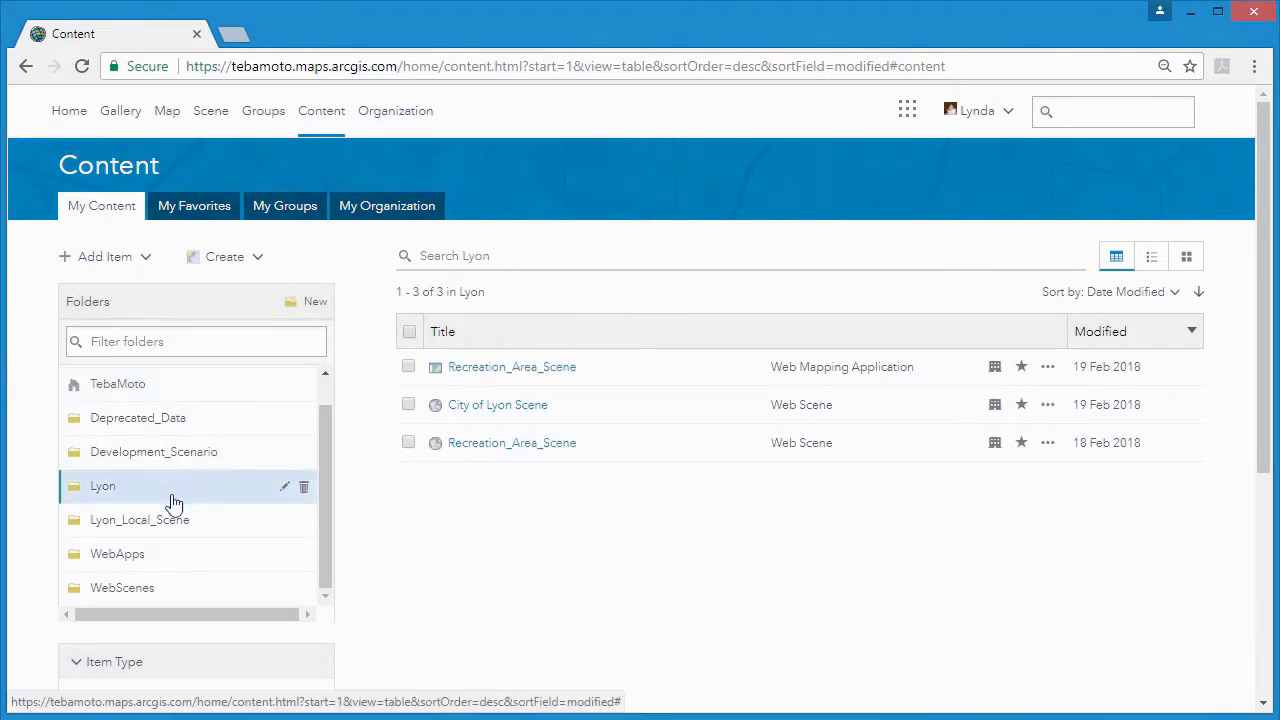
click(174, 462)
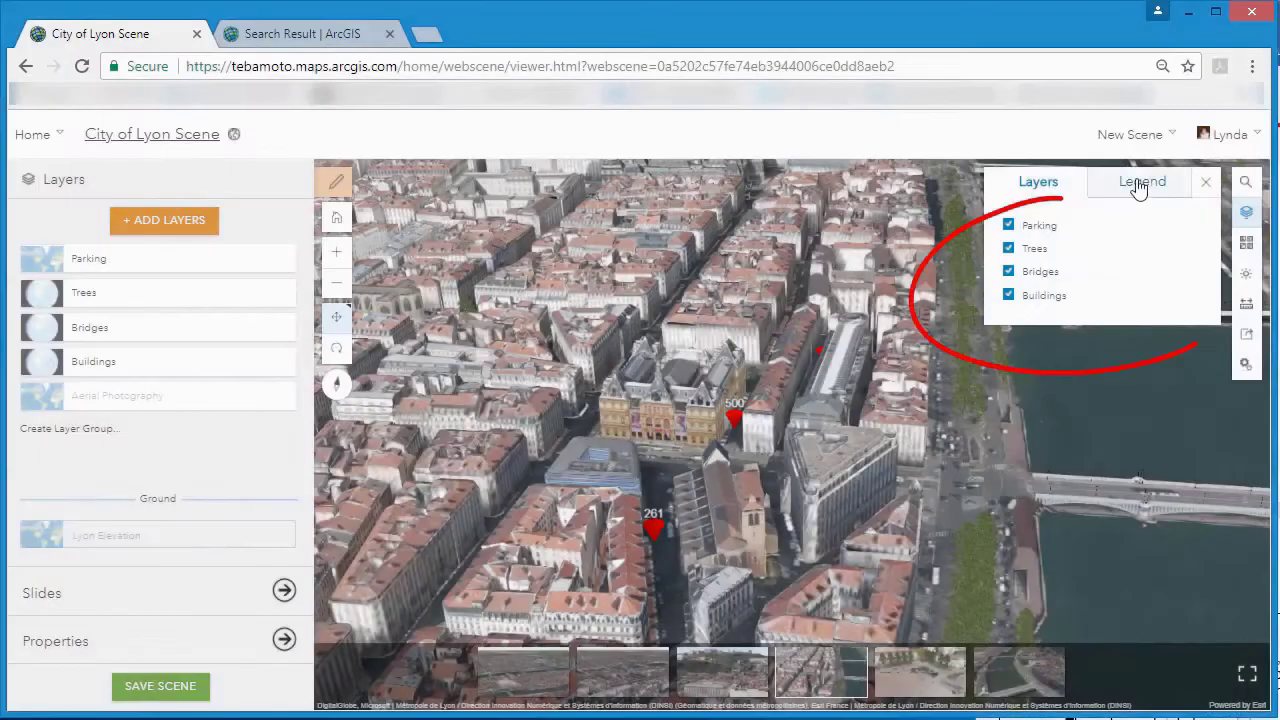
click(1138, 186)
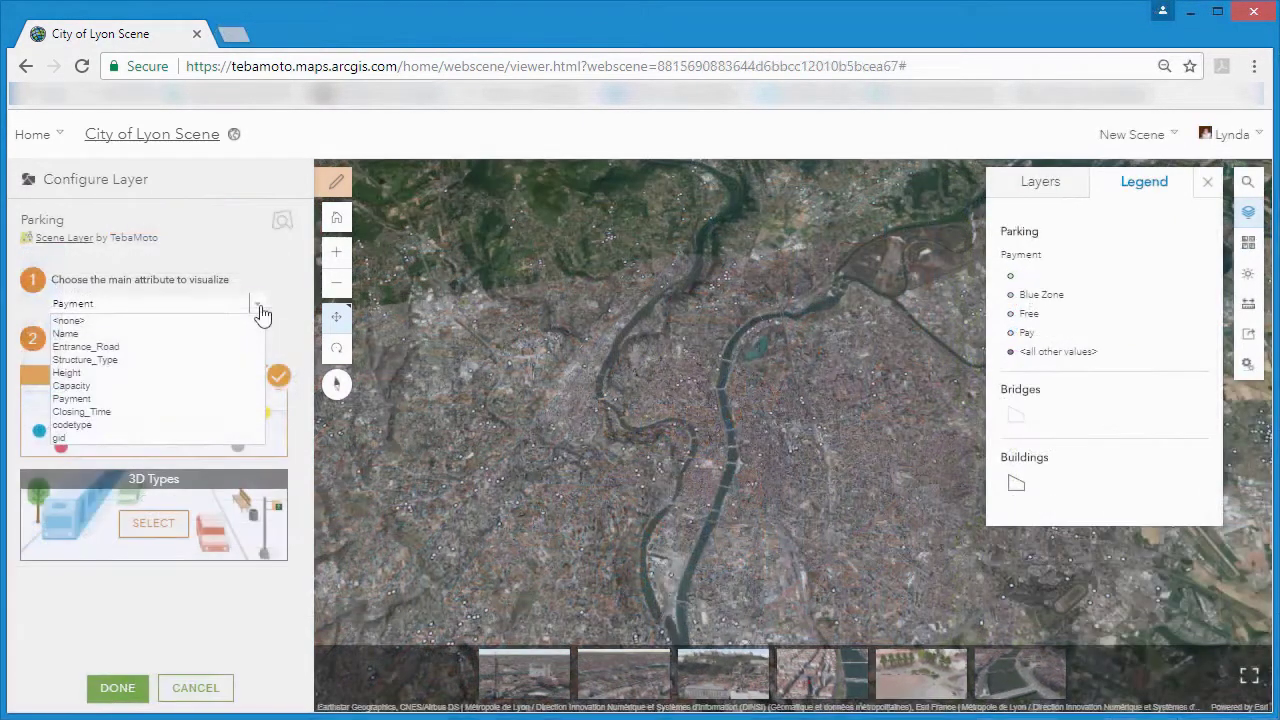
Draw Parking as 3D Types by Payment with Free in lime green, then pick a vegetation symbol for Trees
click(261, 313)
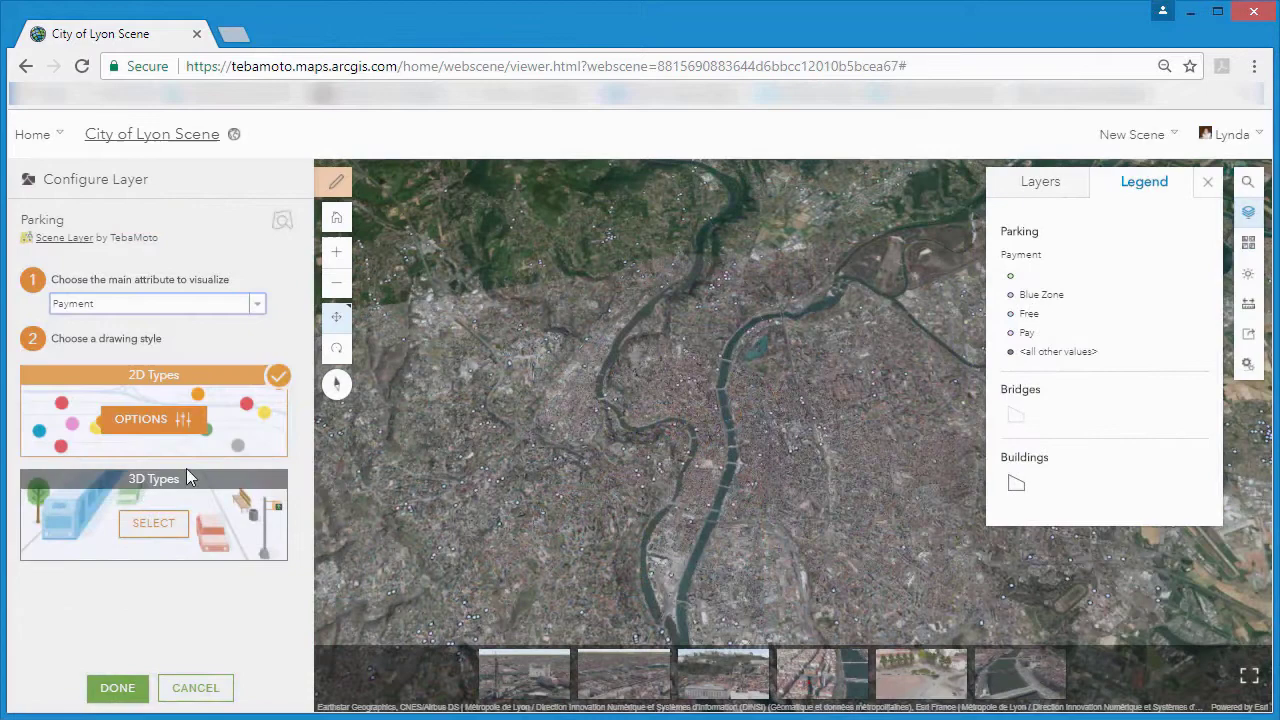
click(153, 524)
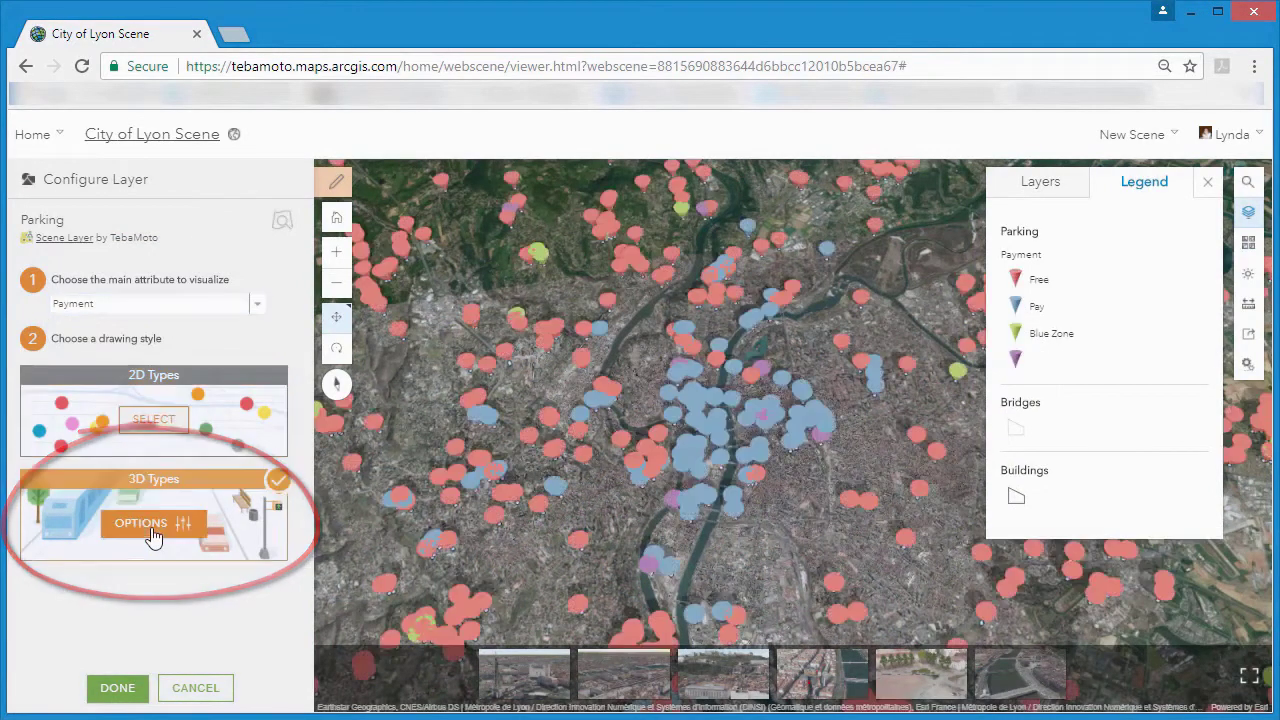
click(155, 525)
click(113, 490)
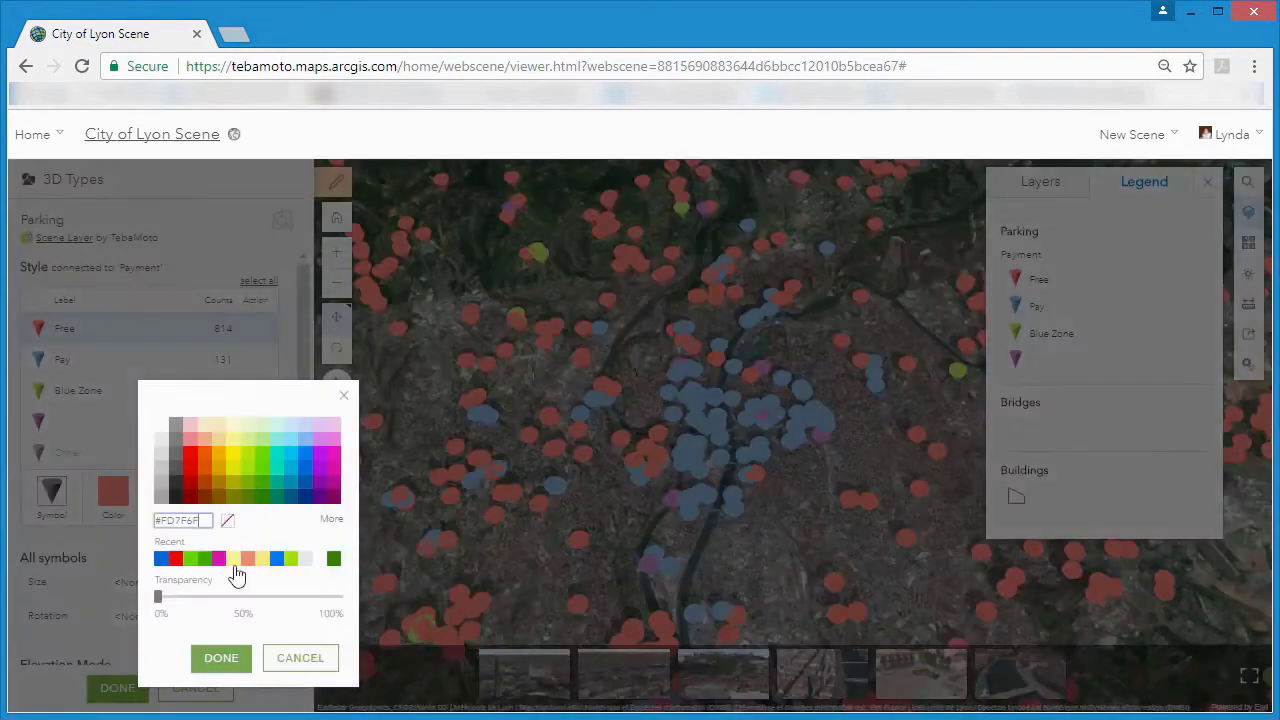
click(232, 560)
click(221, 658)
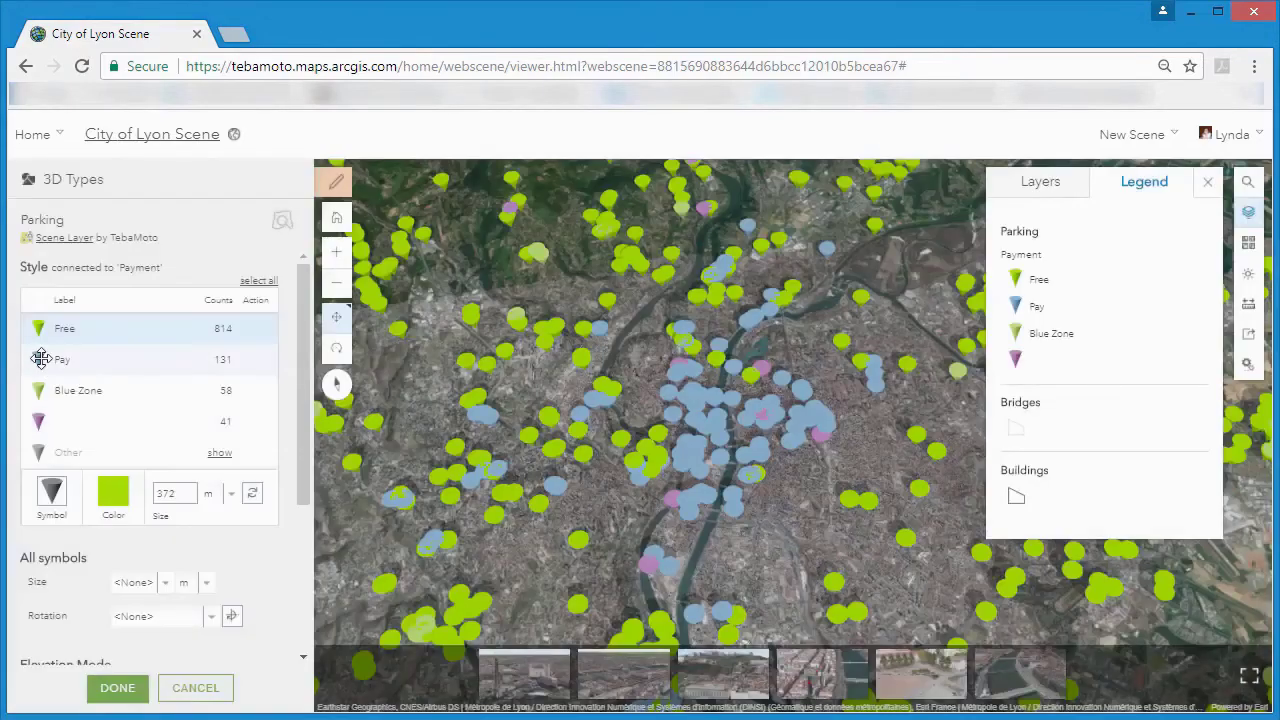
click(42, 360)
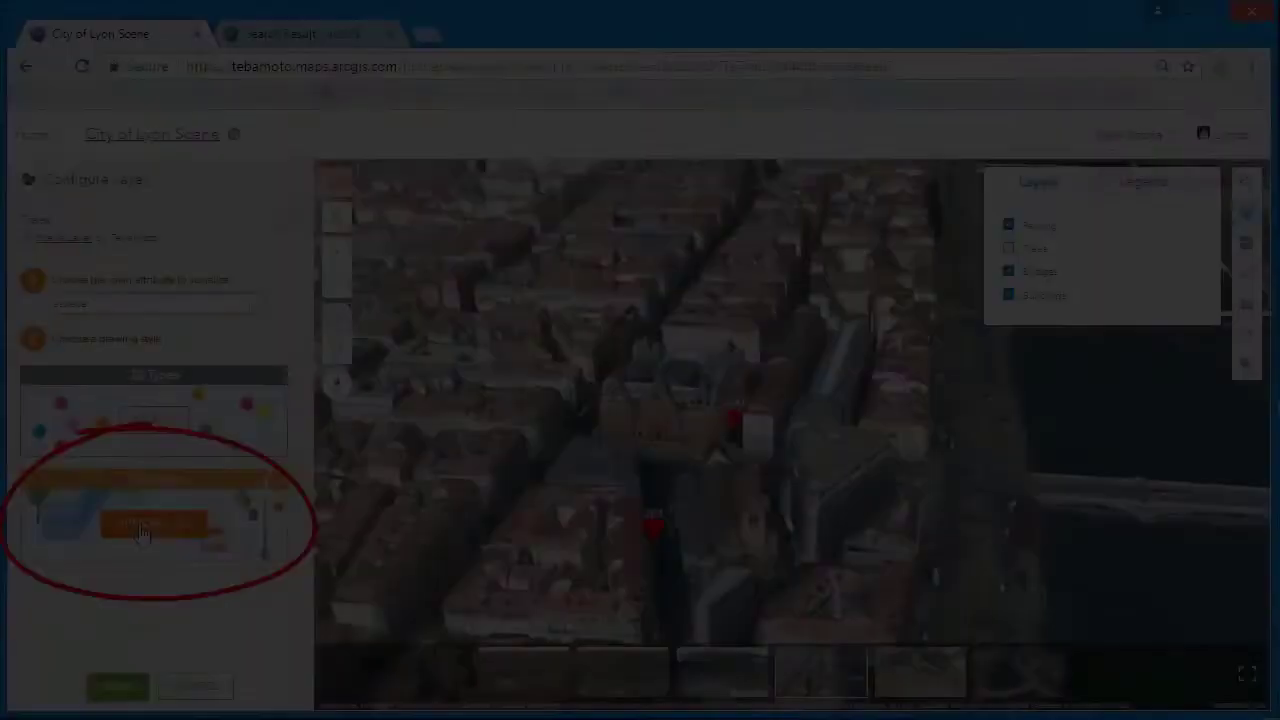
click(140, 523)
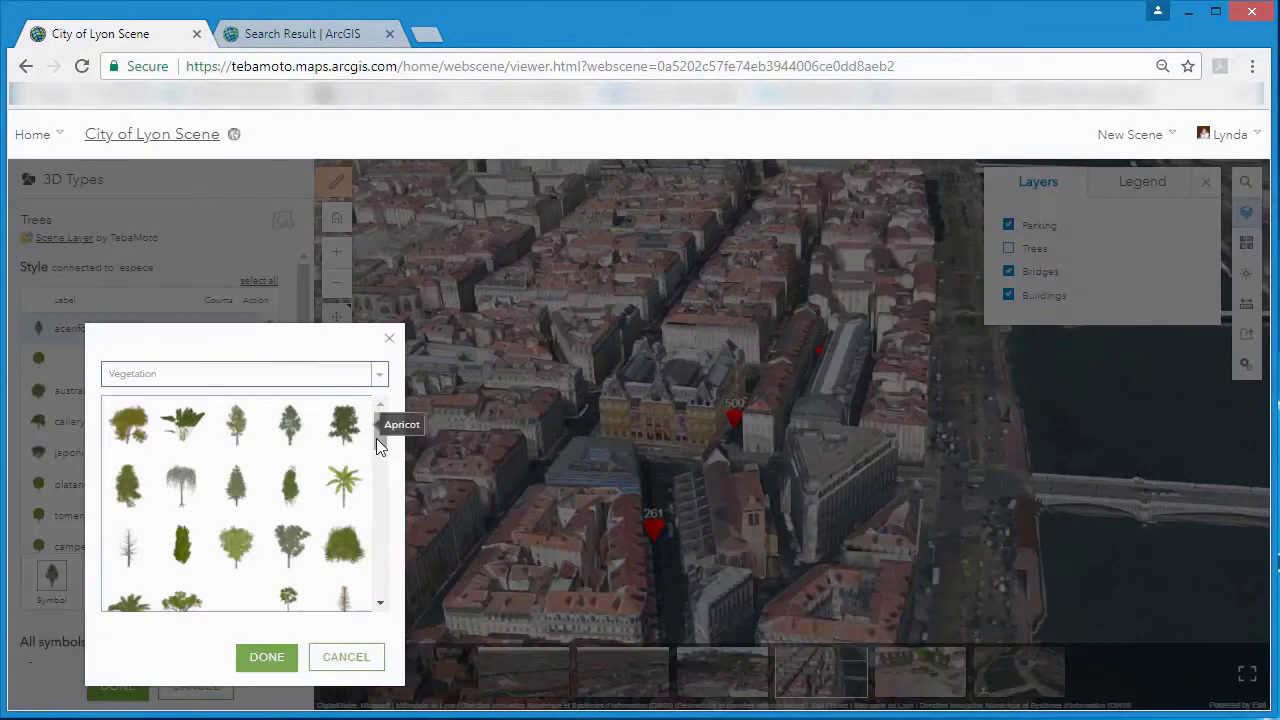
mouse_move(376, 438)
mouse_down()
mouse_move(379, 512)
mouse_move(376, 427)
mouse_move(377, 463)
mouse_up()
Apply the tree symbol and play the Tree View and Parking View slides
click(342, 493)
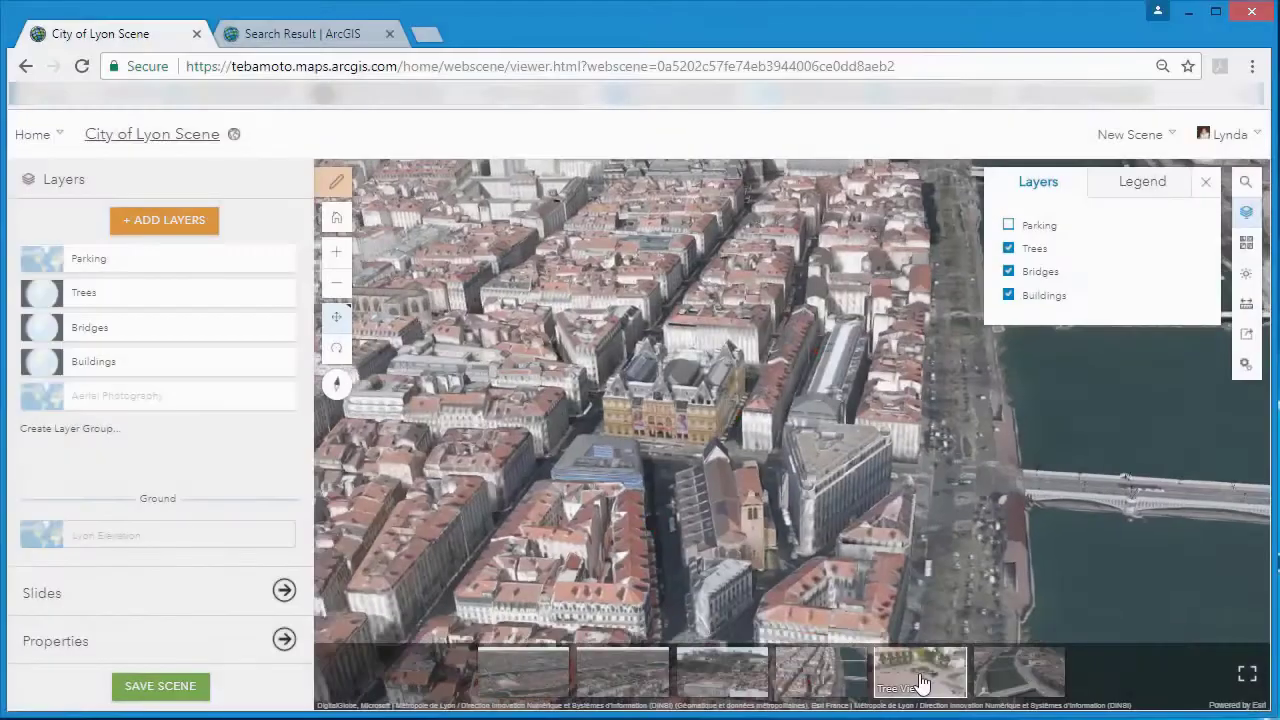
click(921, 680)
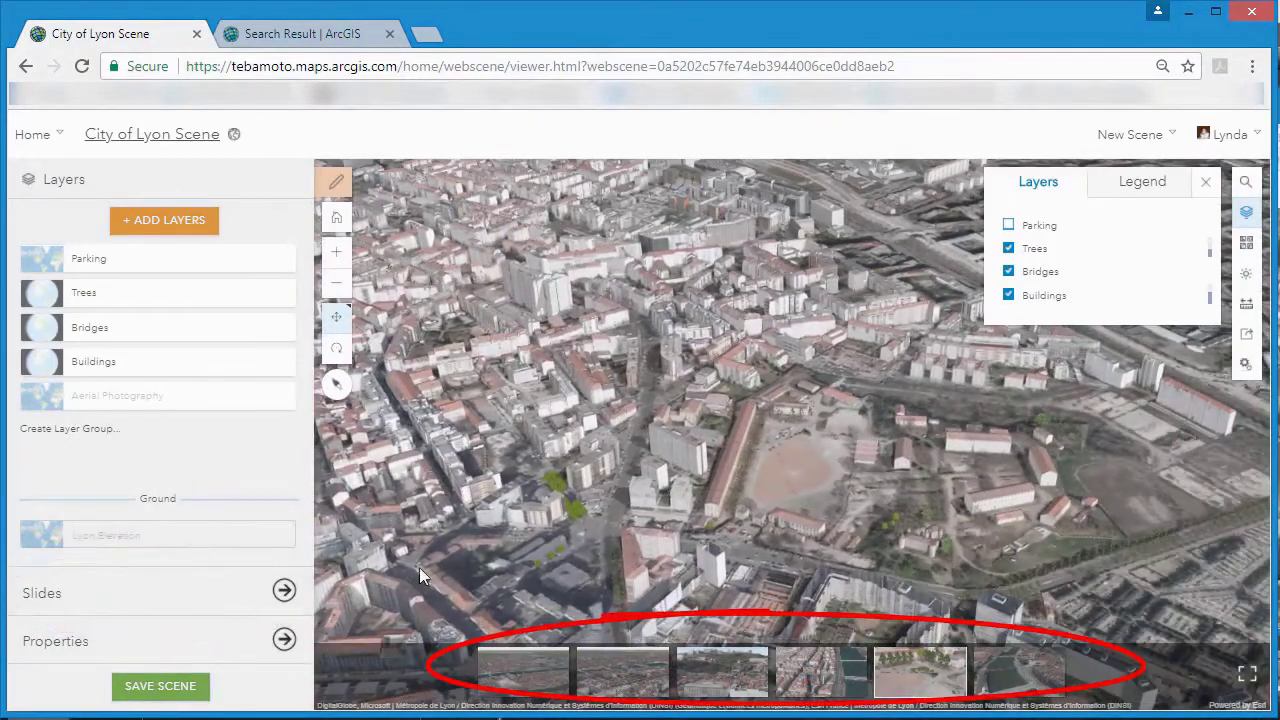
click(284, 590)
click(827, 678)
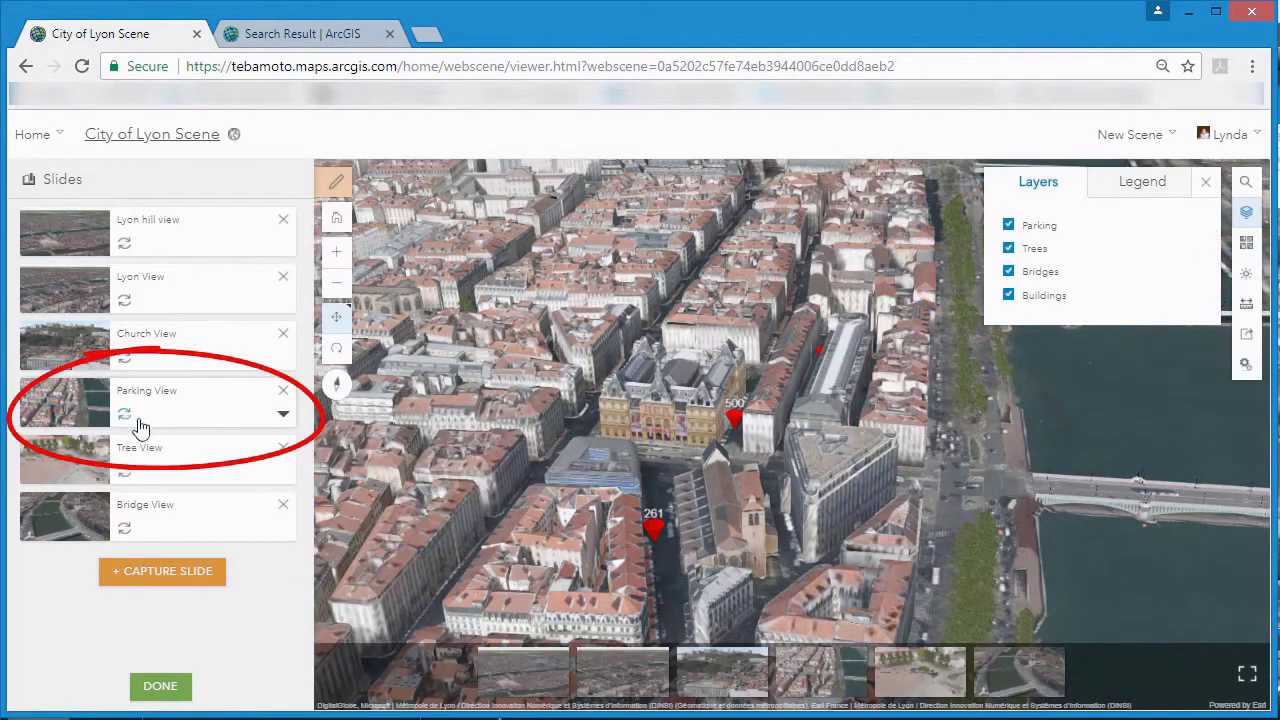
Save the City of Lyon Scene and open the Recreation_Area_Scene item details
click(160, 686)
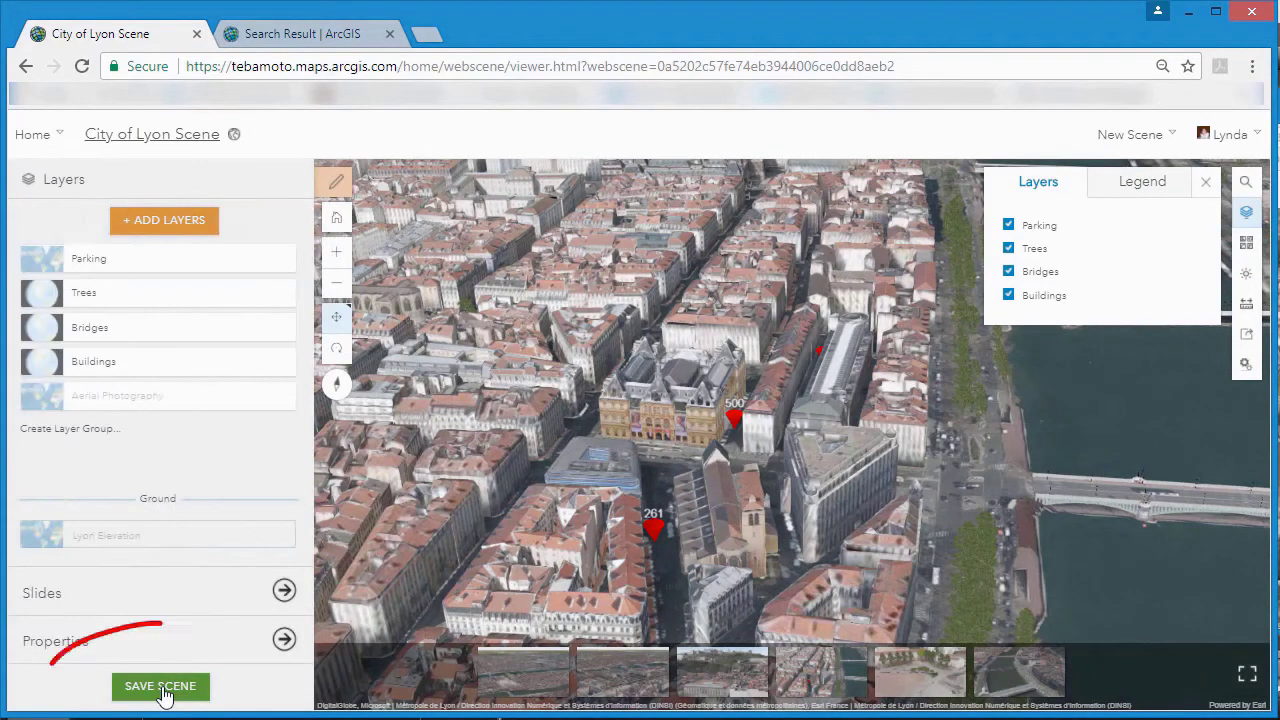
click(162, 688)
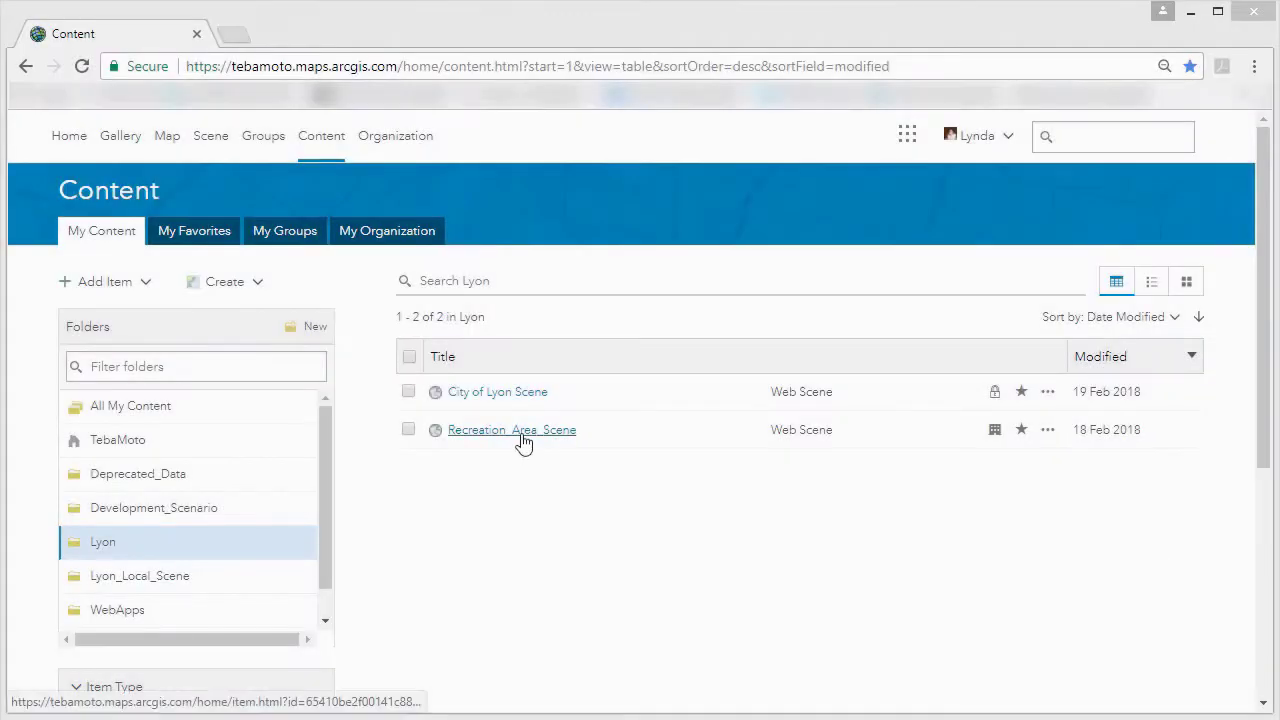
click(523, 441)
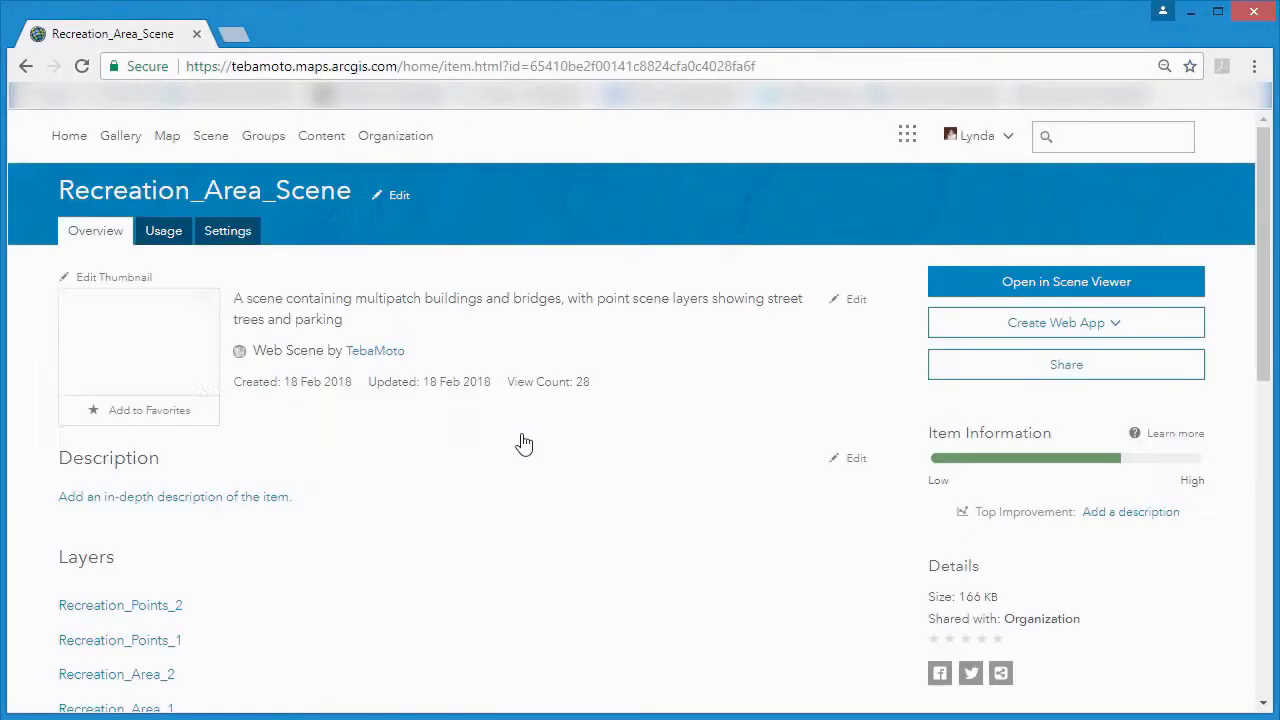
Start a Web AppBuilder app from Recreation_Area_Scene with a summary beginning 'Two options for a n'
click(1117, 325)
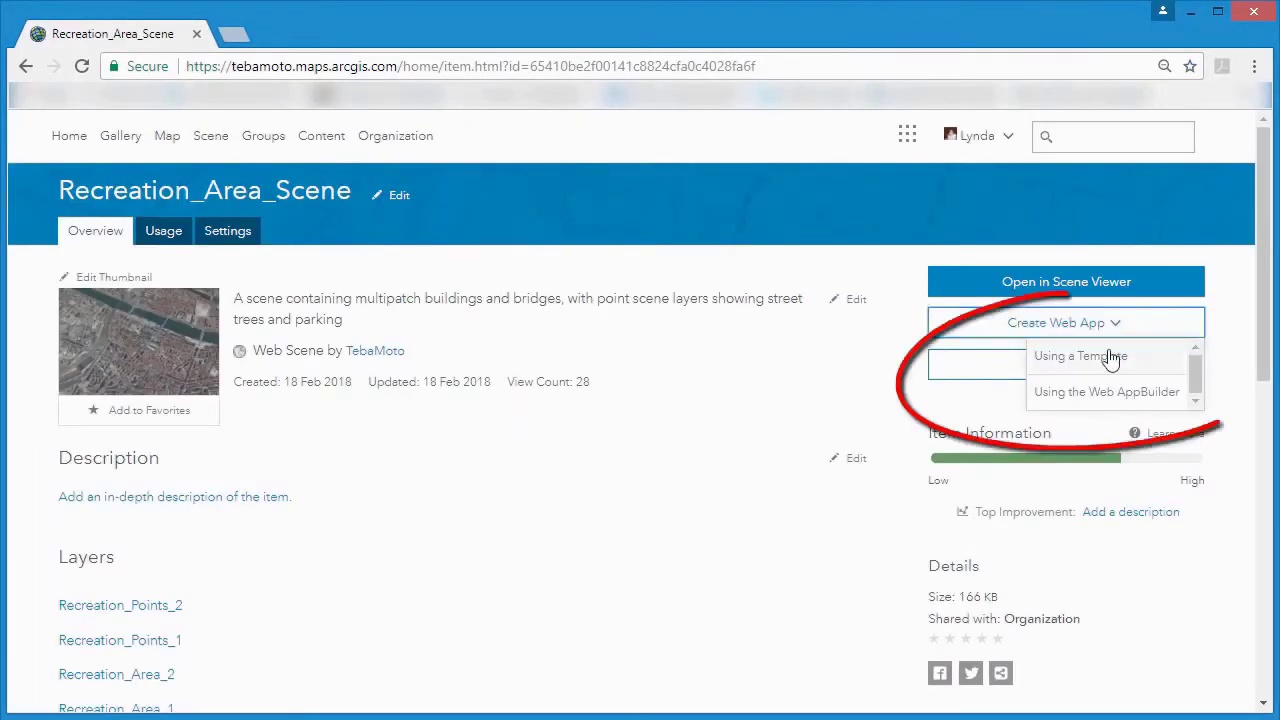
click(1110, 392)
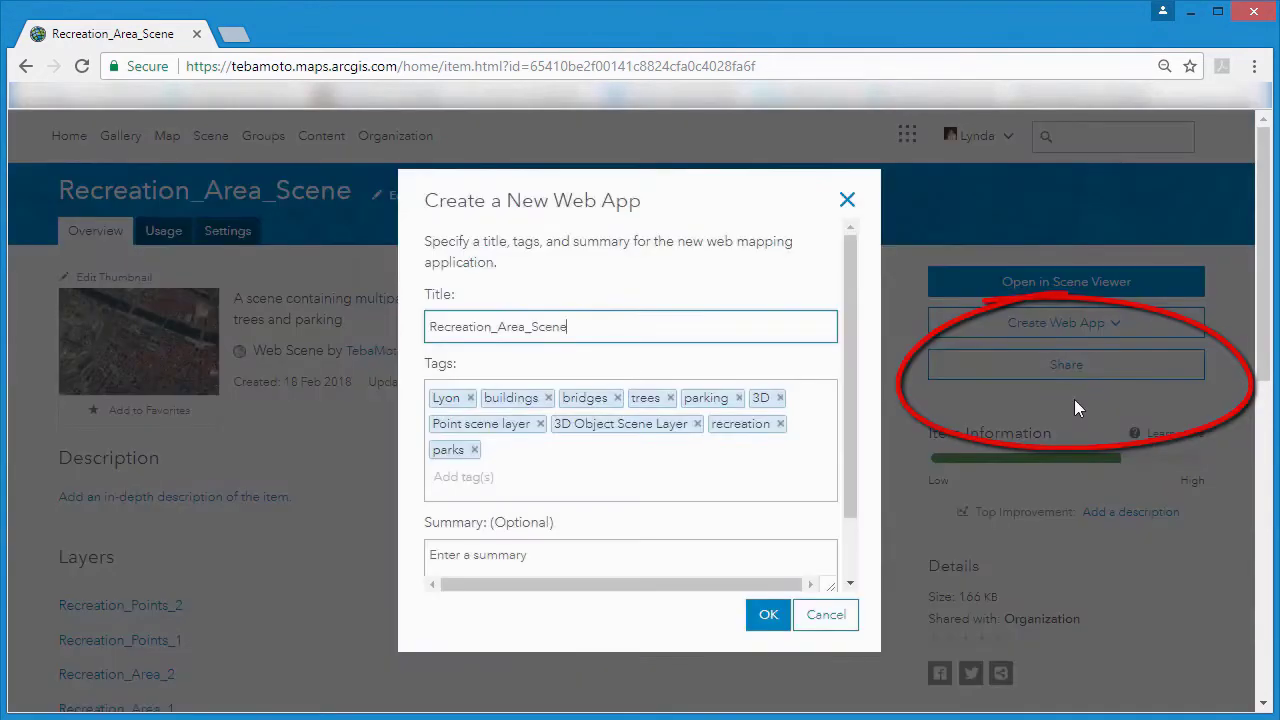
click(792, 507)
text(Two options for a n)
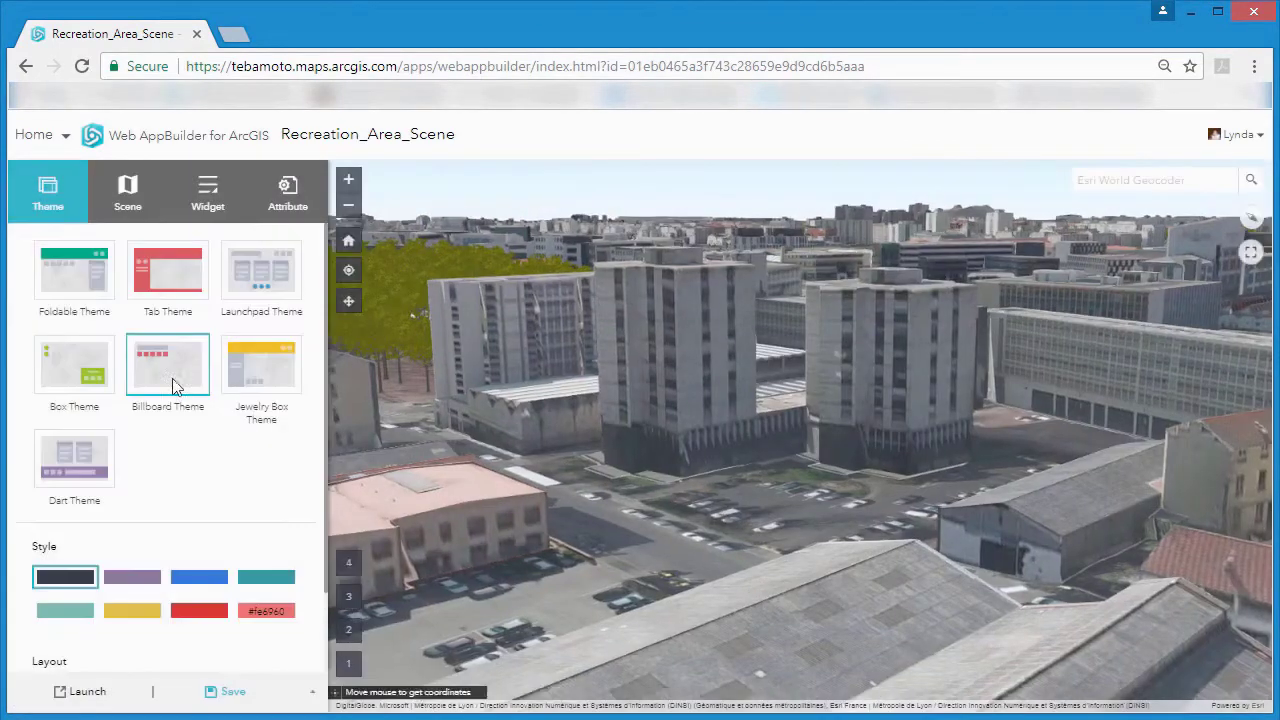
Switch the app to the Billboard Theme and review the available widgets
click(173, 387)
scroll(173, 387, down, 1)
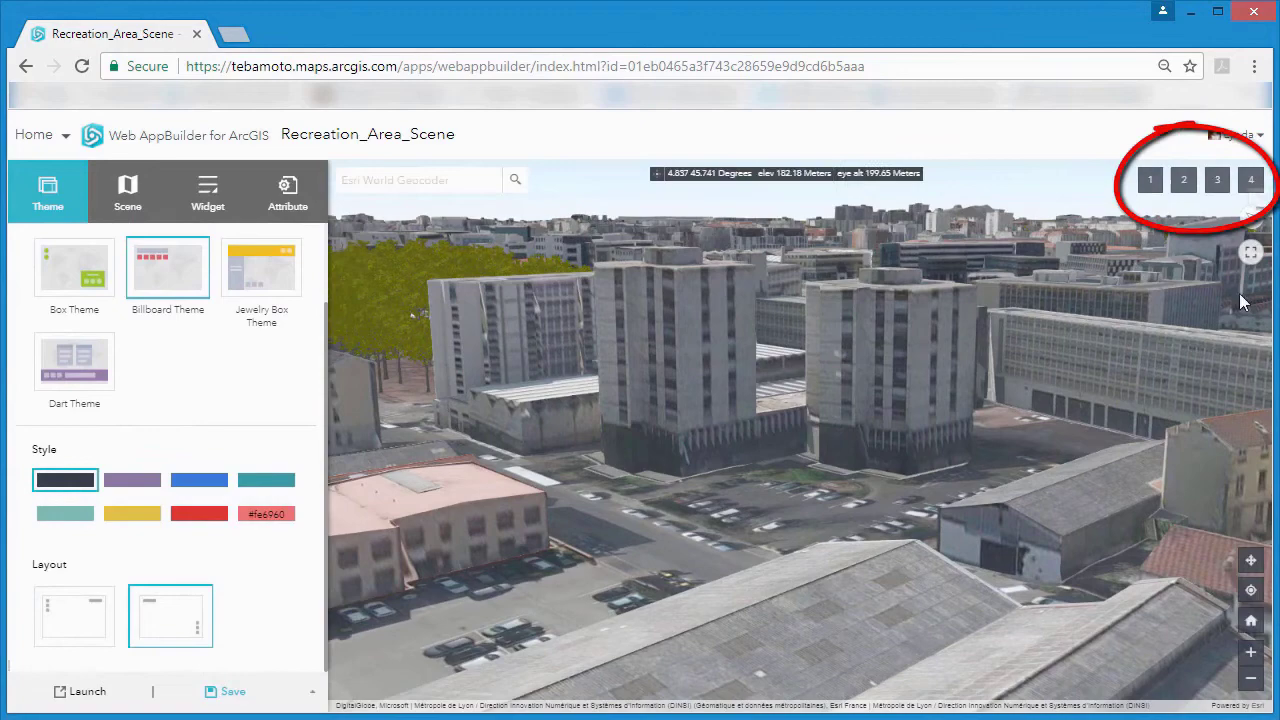
click(208, 193)
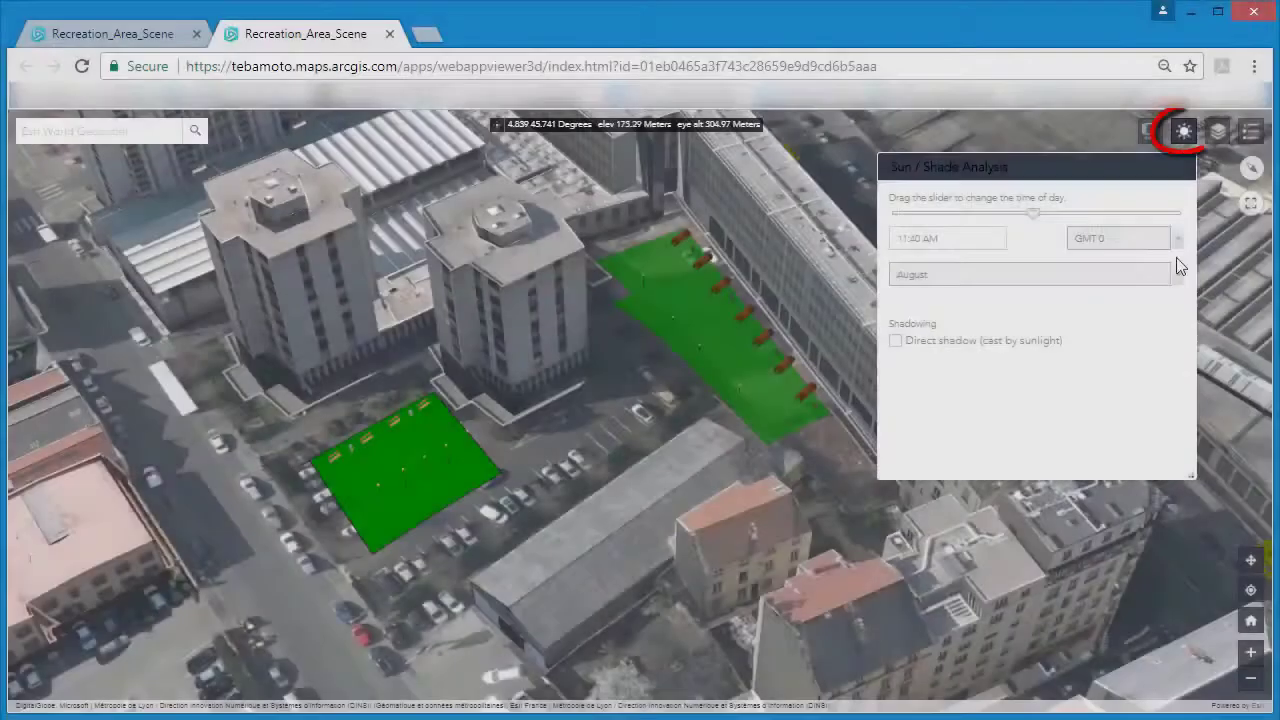
Set the daylight analysis to July and GMT+1, and change the time of day to shift shadows
click(1177, 266)
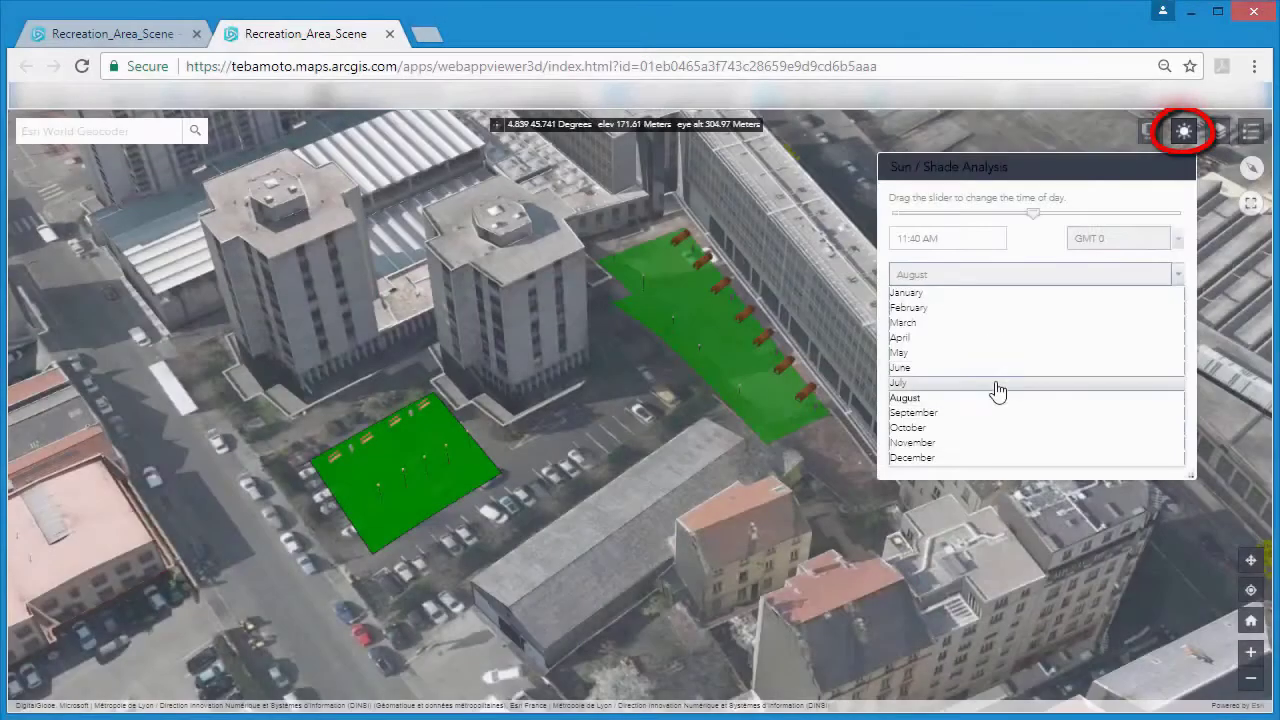
click(994, 389)
click(1172, 242)
click(1104, 452)
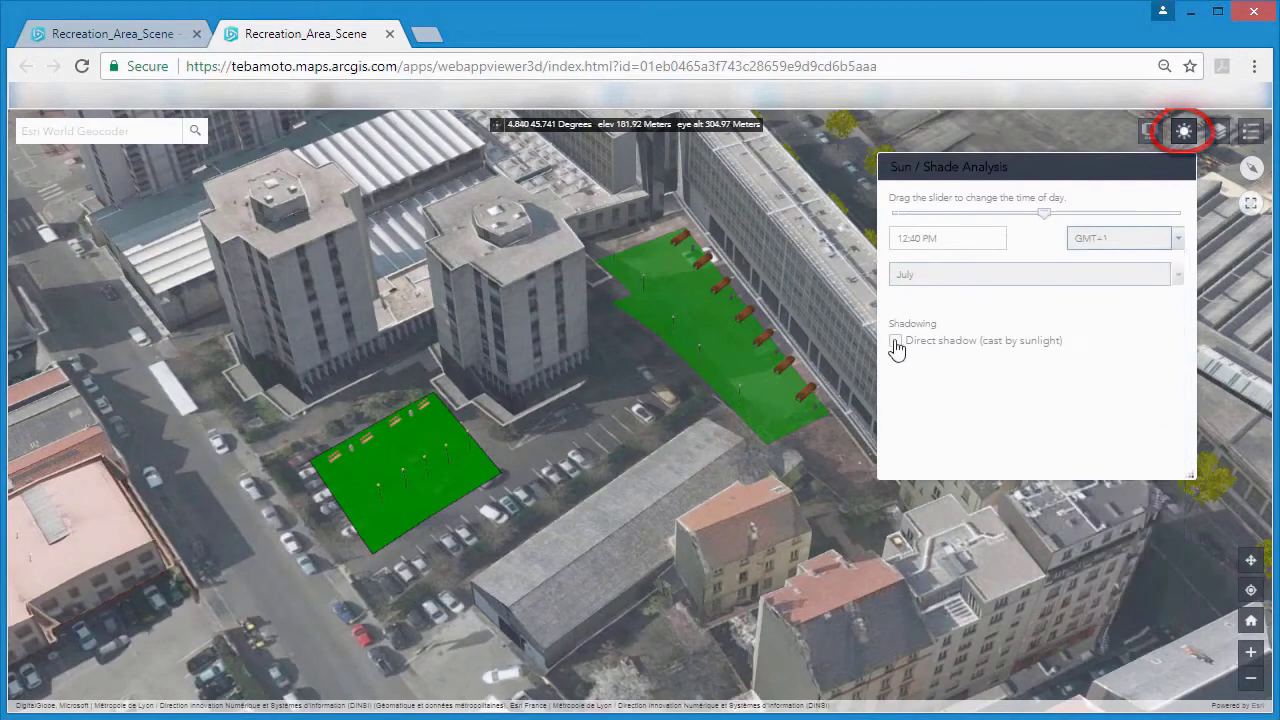
drag(1040, 222, 1103, 200)
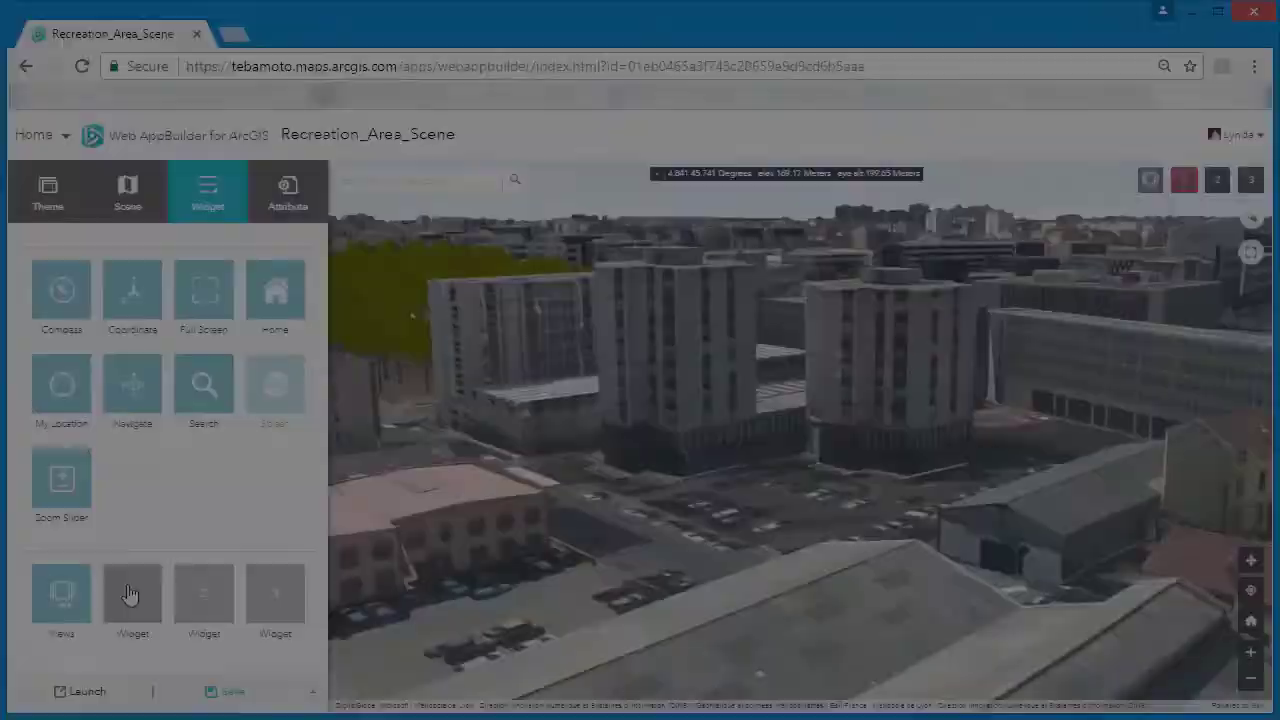
Add the Daylight widget renamed 'Sun / Shade Analysis', save the app, and view Park Option A
click(130, 594)
click(500, 270)
click(914, 671)
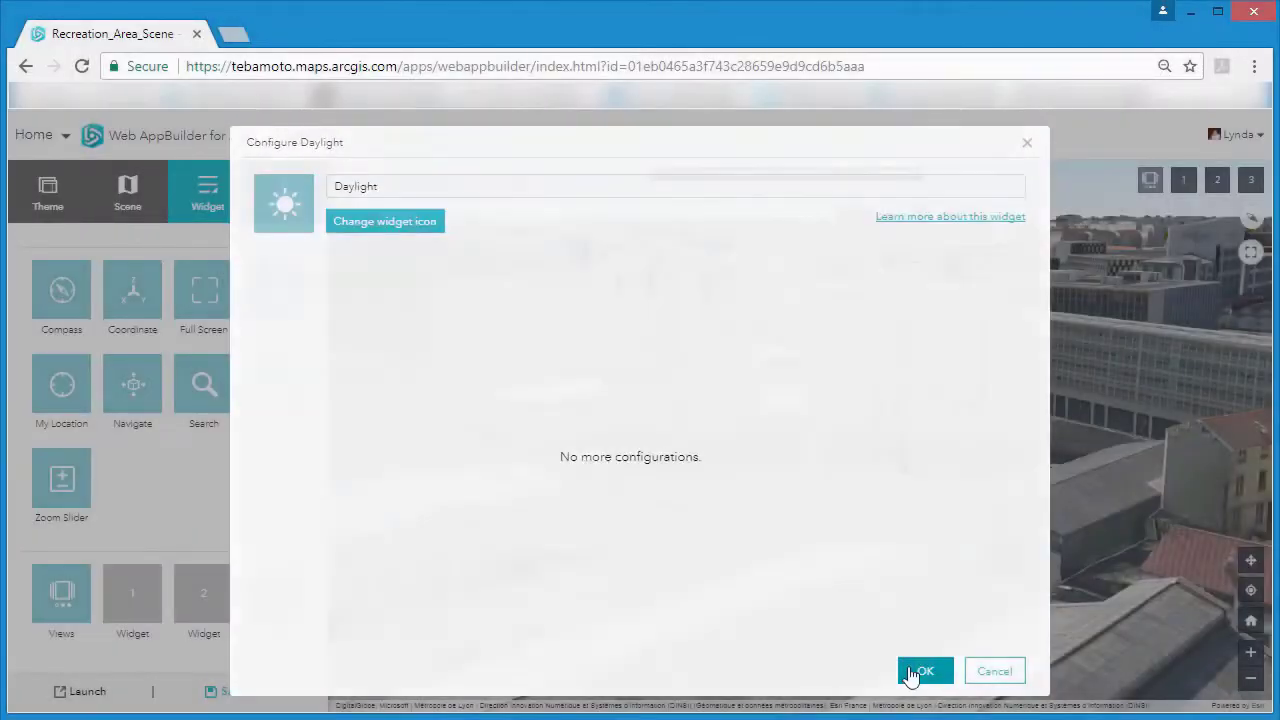
double_click(345, 186)
text(Sun / Shade Analysis)
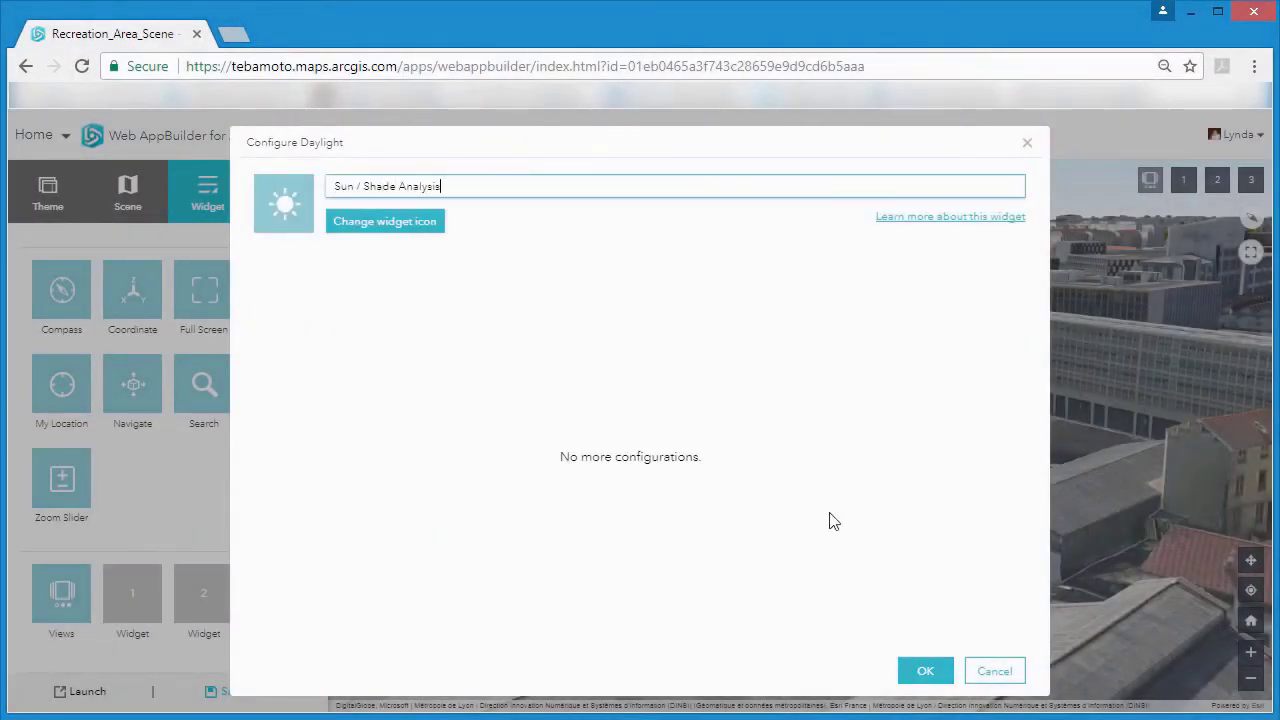
click(925, 671)
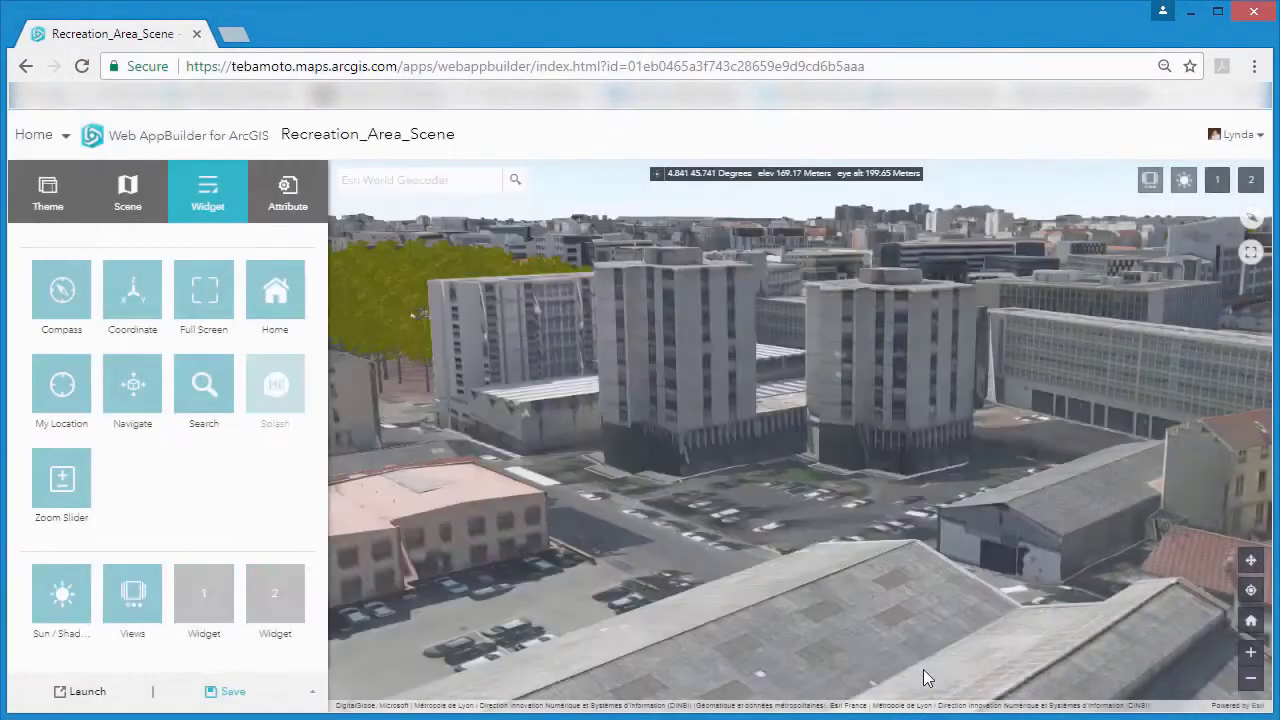
click(228, 700)
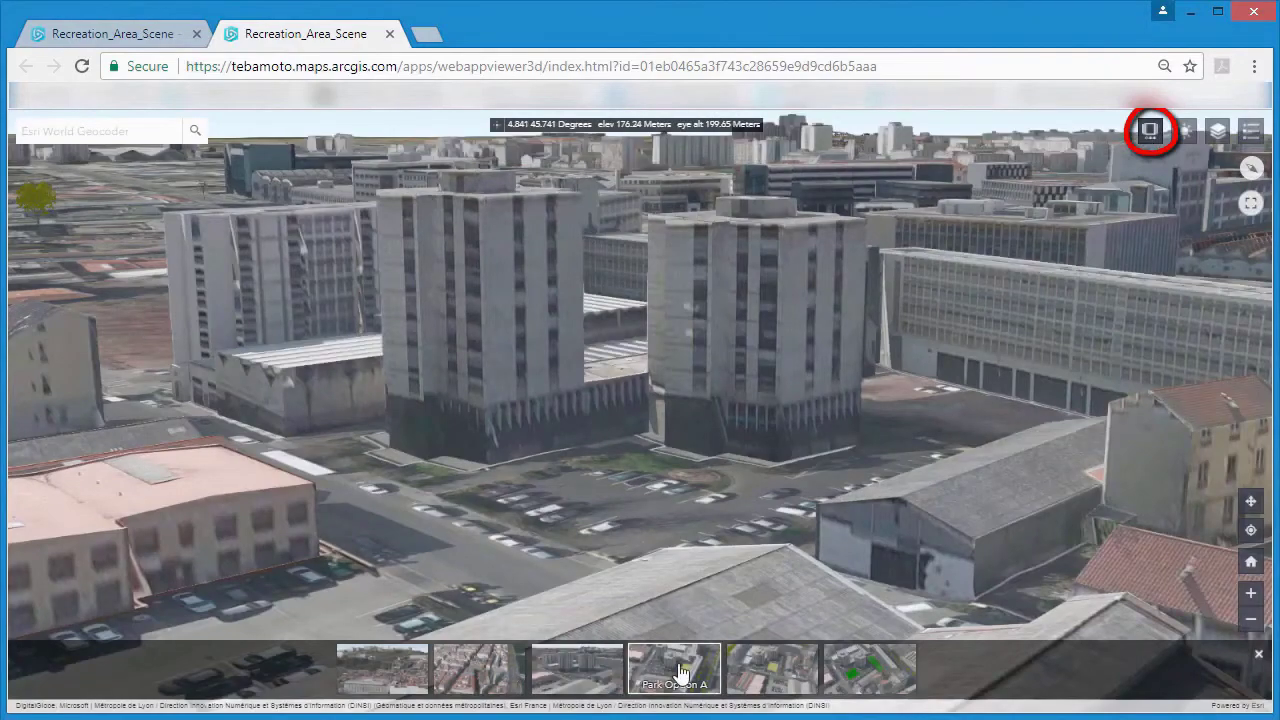
click(680, 672)
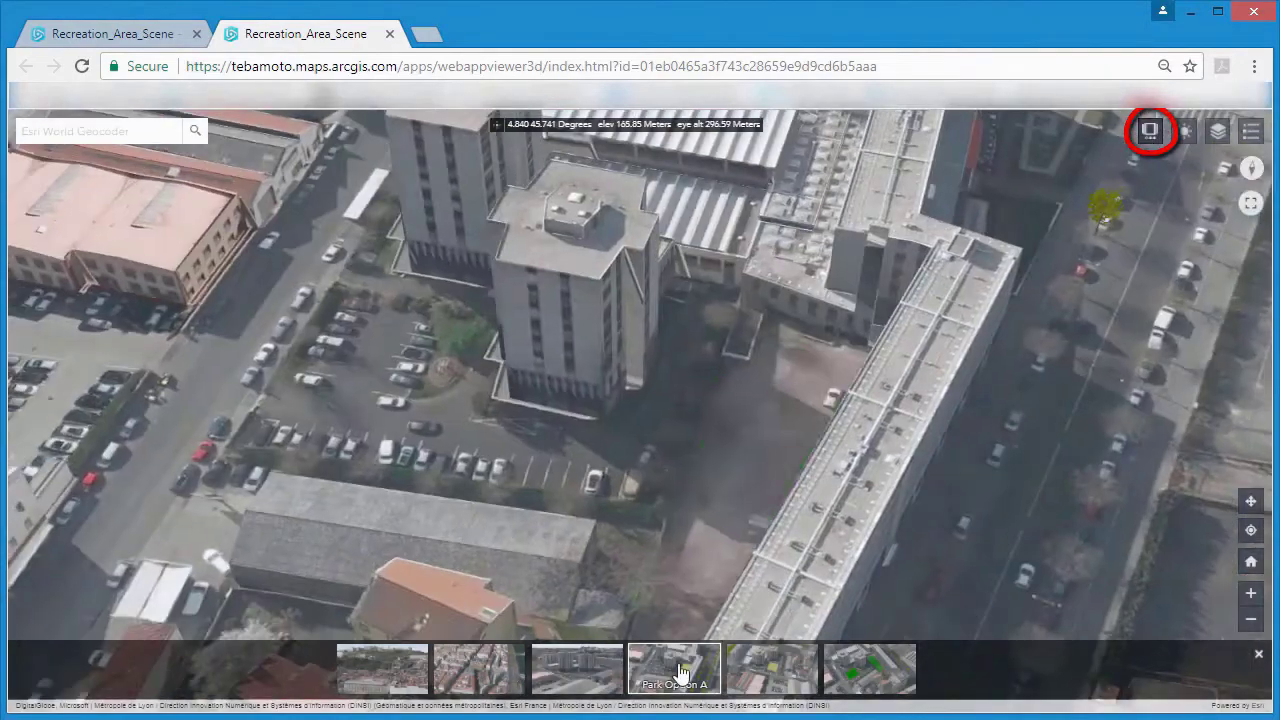
Fly through the next park option, parking and trees views, inspecting the 500-space parking marker
click(772, 670)
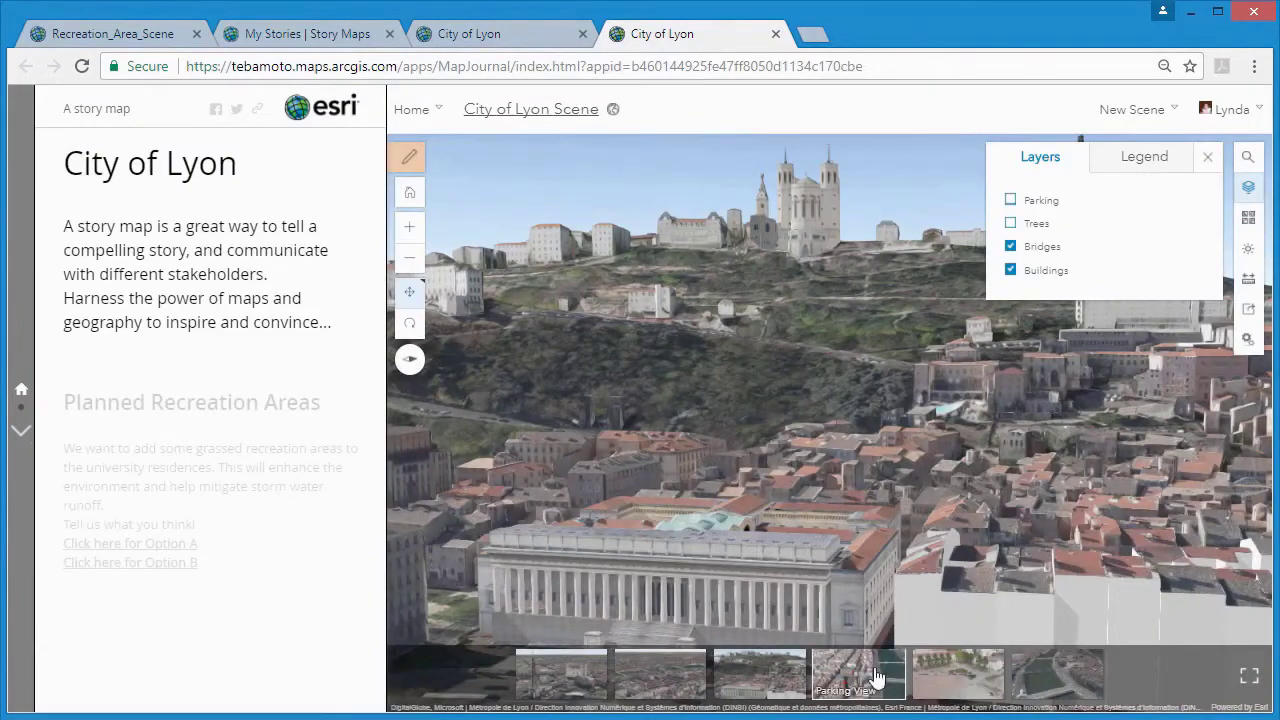
click(876, 677)
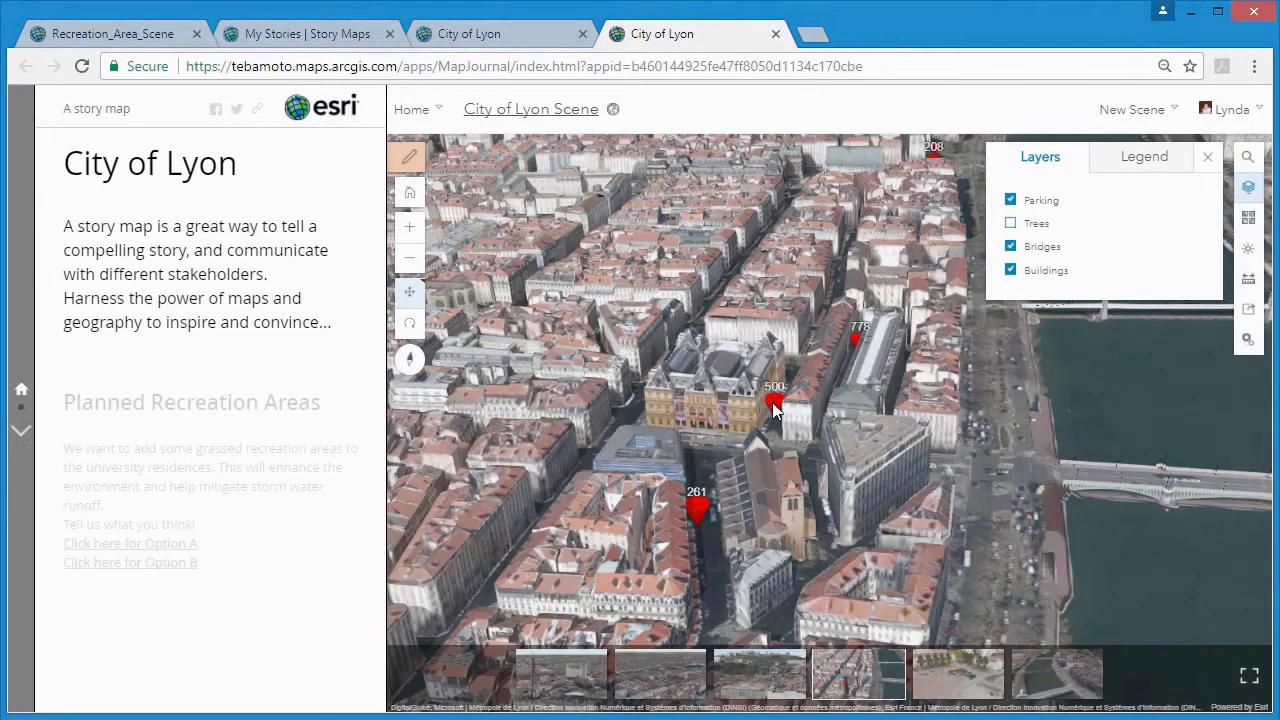
click(774, 405)
scroll(880, 310, down, 5)
click(915, 548)
click(935, 688)
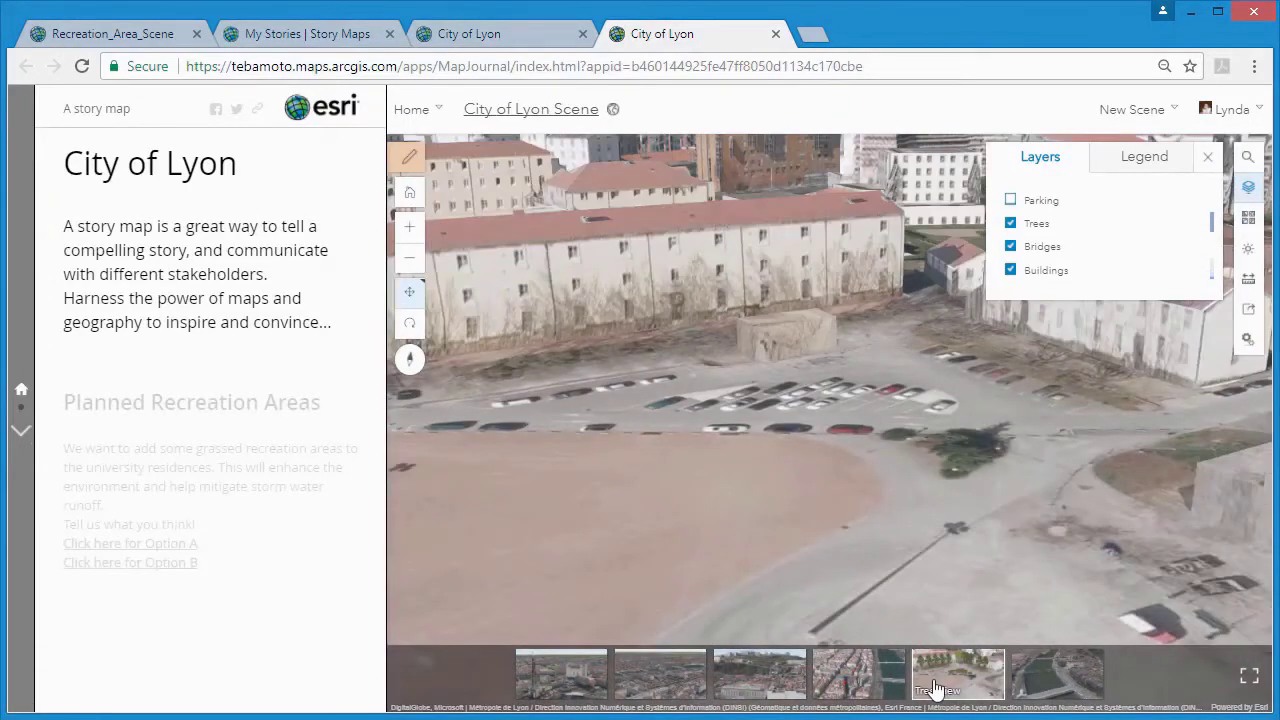
Move to the Planned Recreation Areas section and fly to the Park Option A view
click(21, 430)
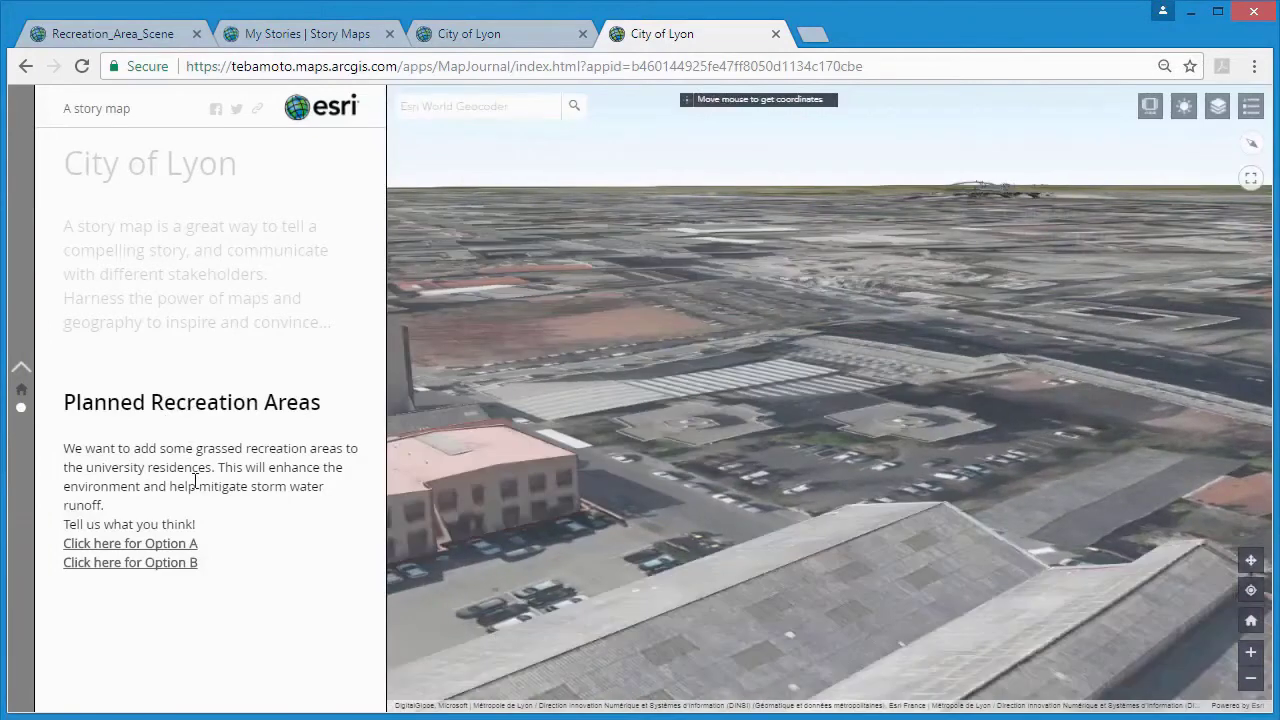
click(1150, 106)
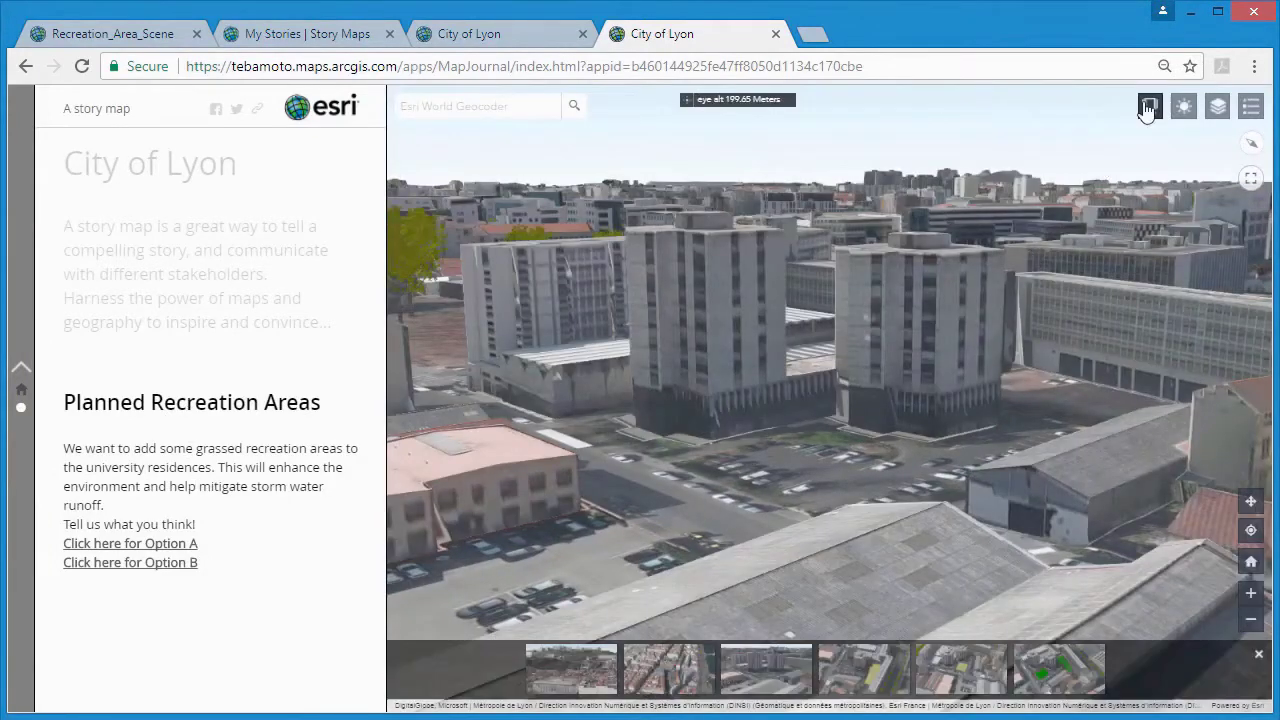
click(864, 668)
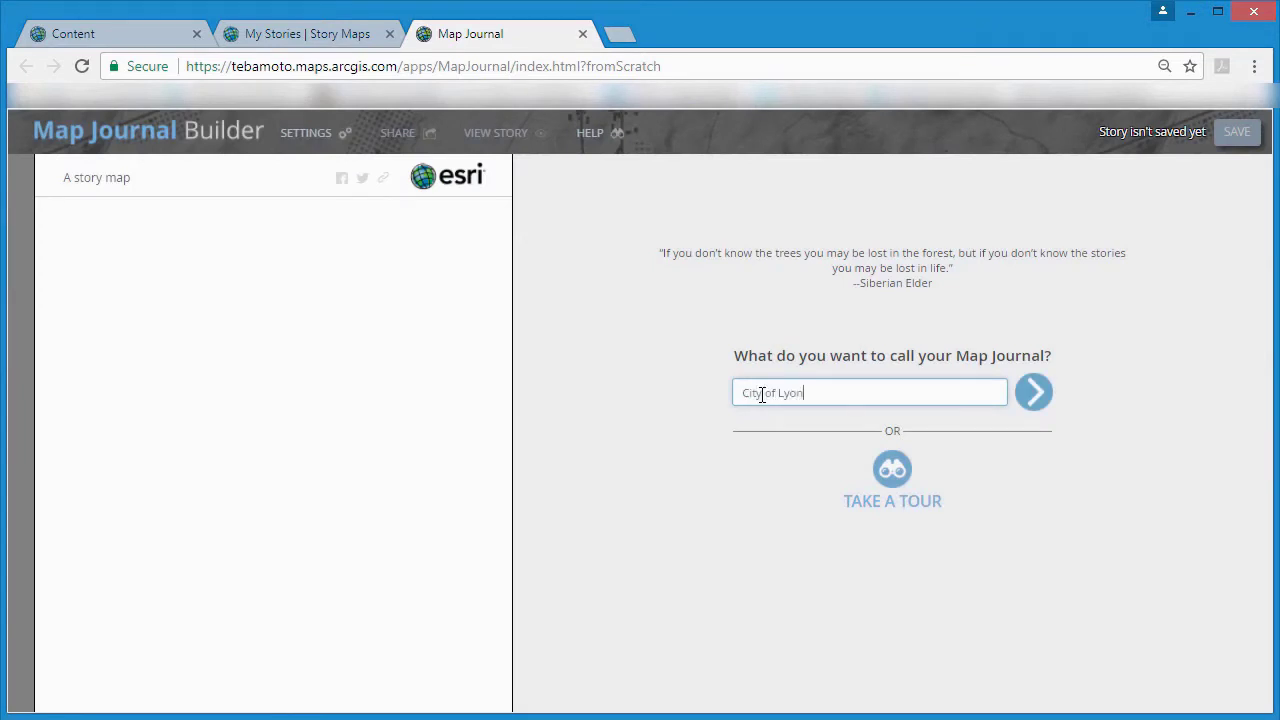
Create the City of Lyon journal and fly the embedded scene to a park option view
click(1034, 393)
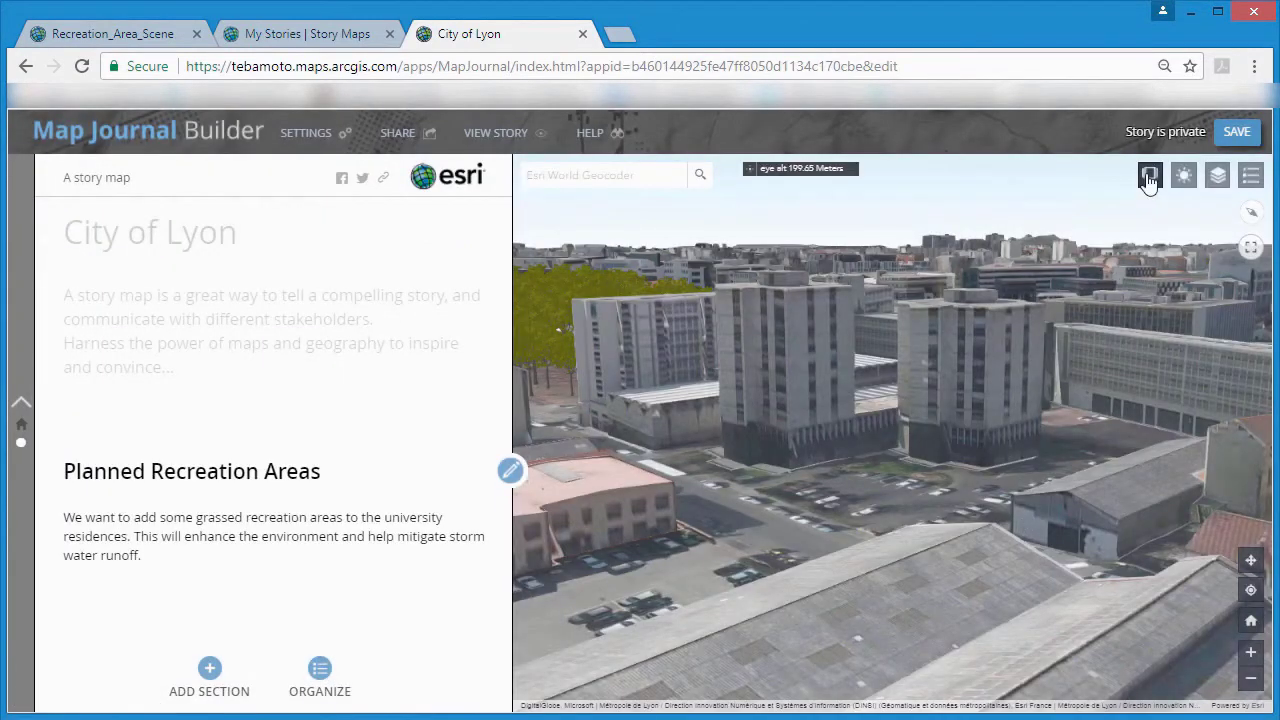
click(1148, 177)
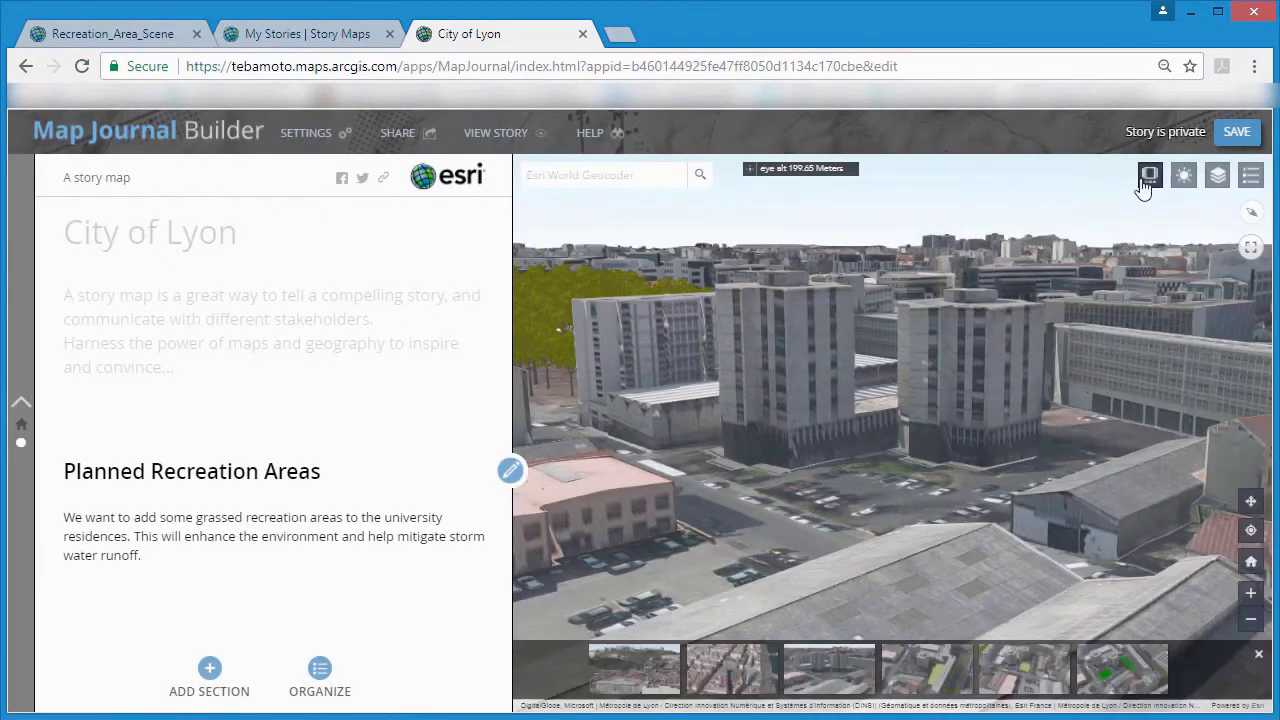
click(928, 672)
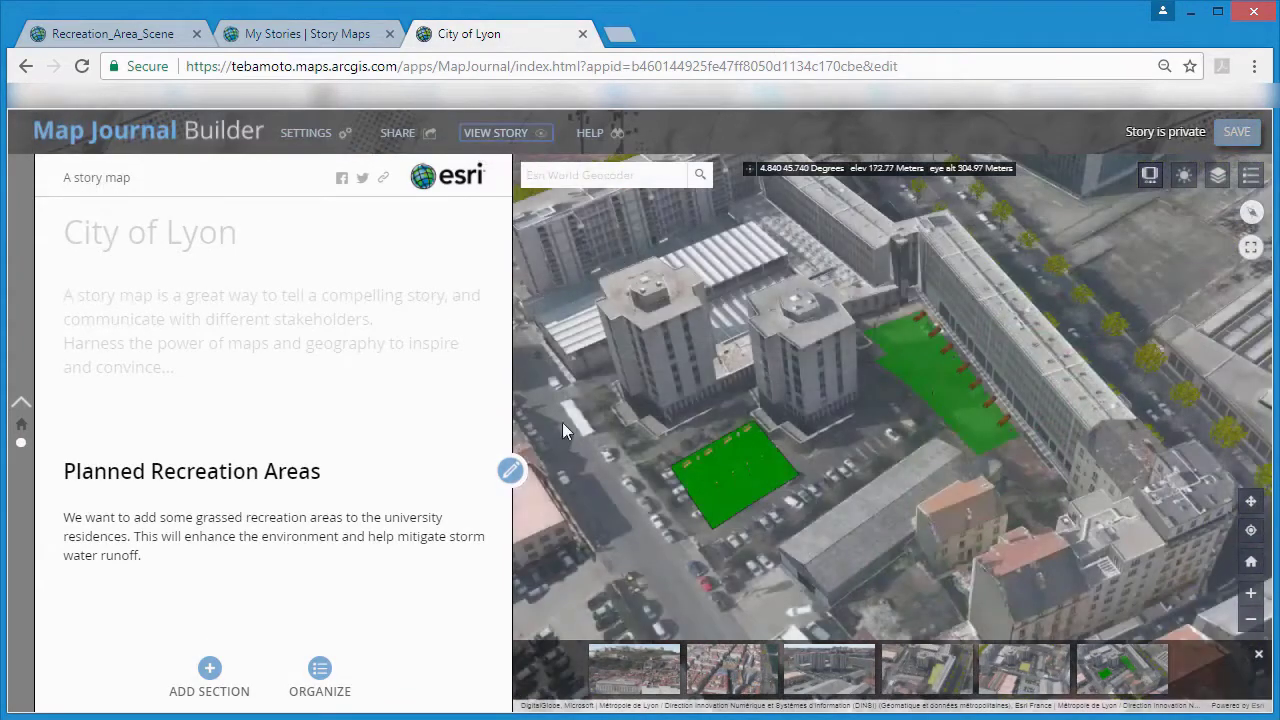
Edit the Planned Recreation Areas section to add a 'Click here for Option A' link
click(510, 470)
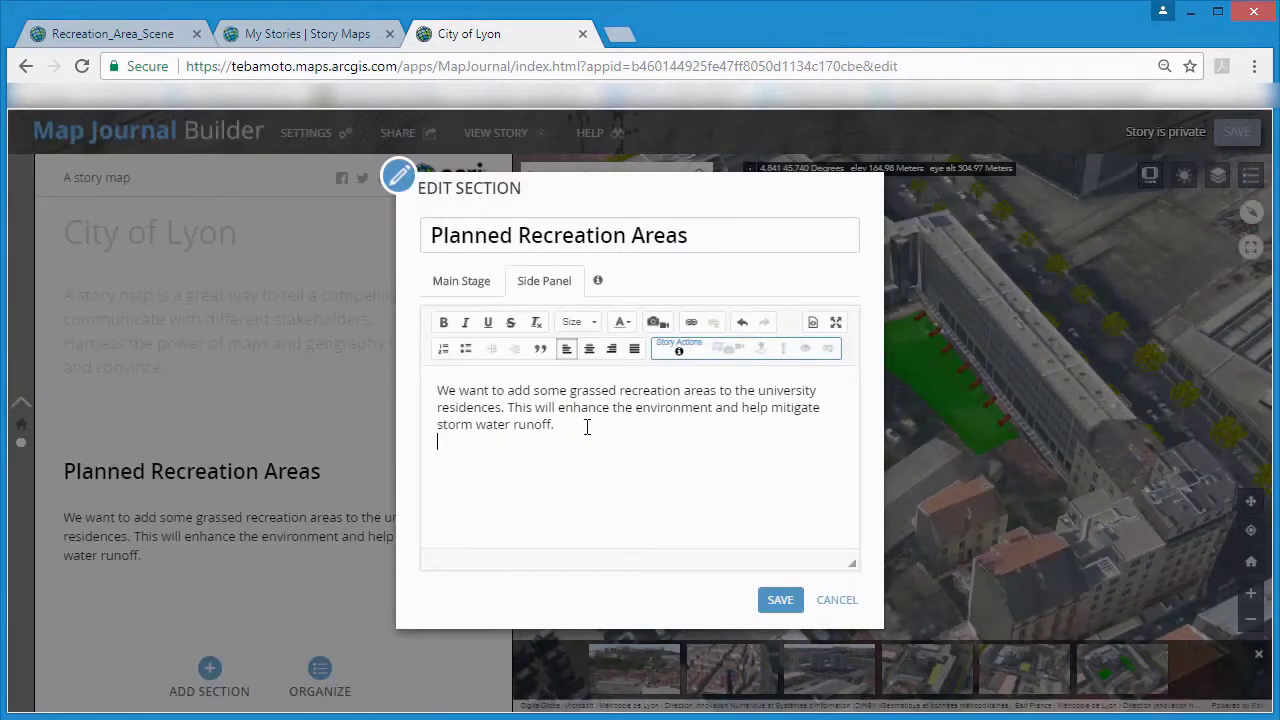
click(690, 323)
text(Click here for Option A)
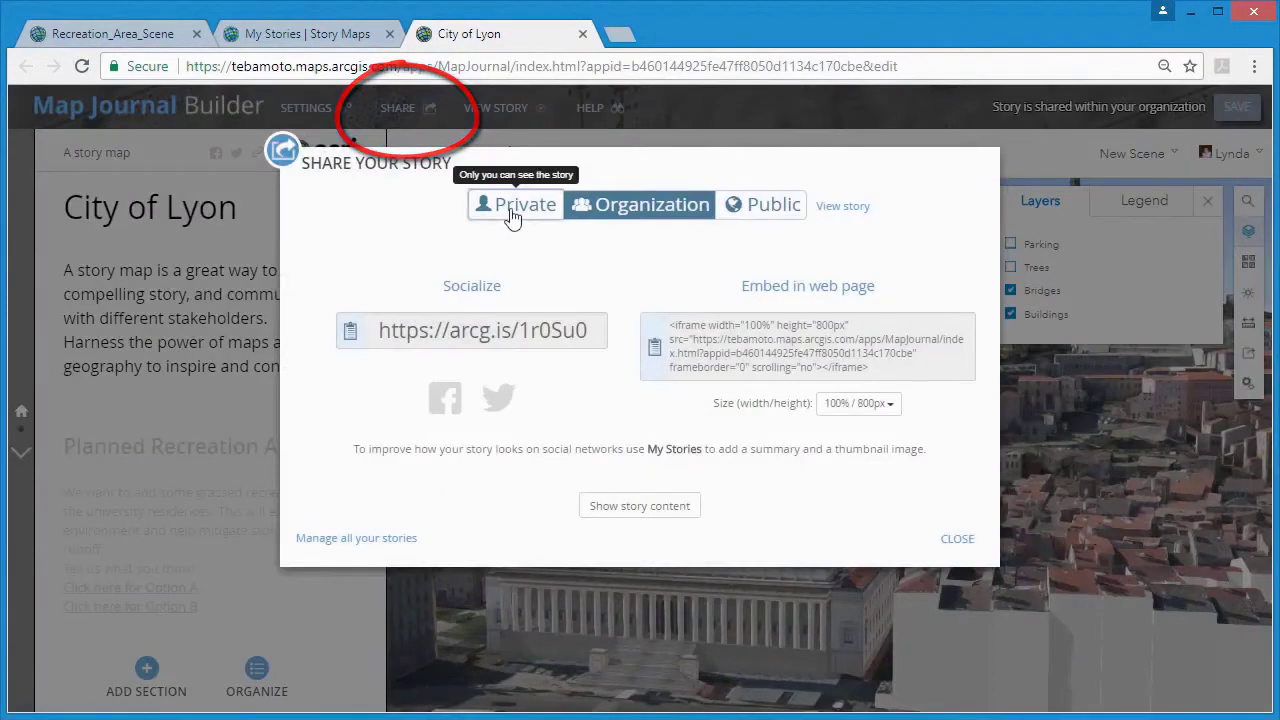
Share the City of Lyon story with the organization and copy its short URL
click(512, 215)
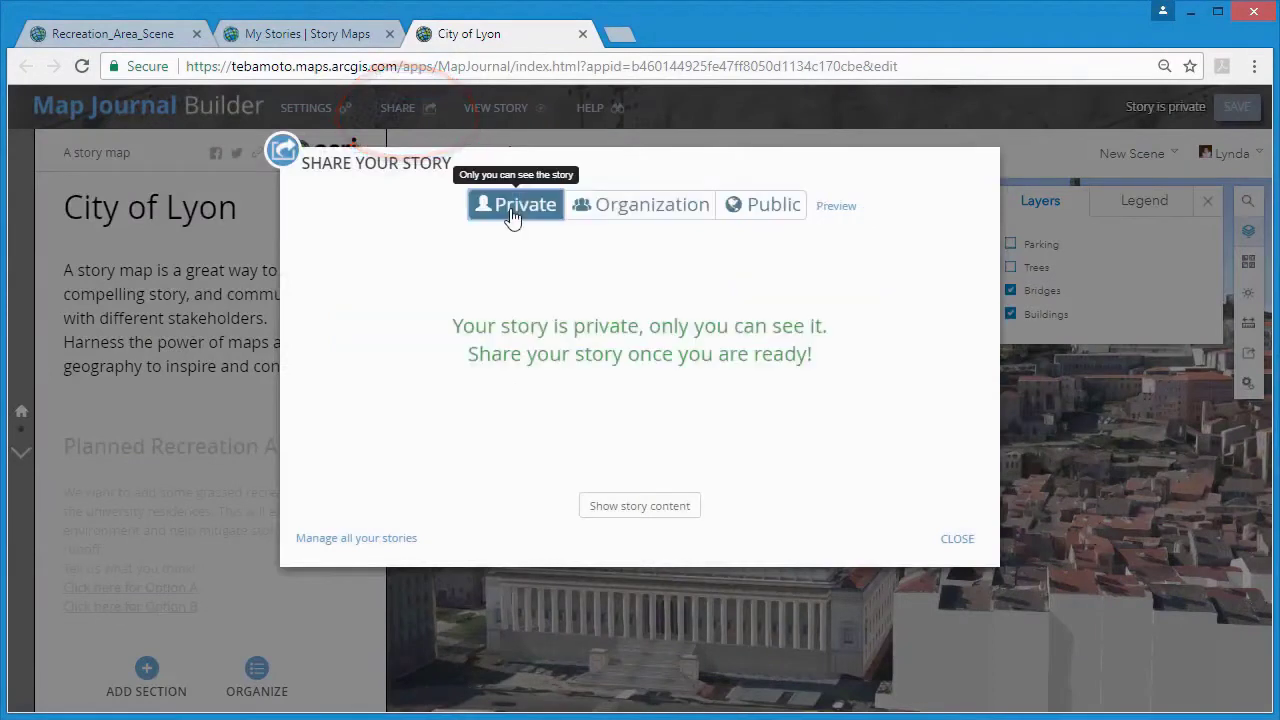
click(655, 206)
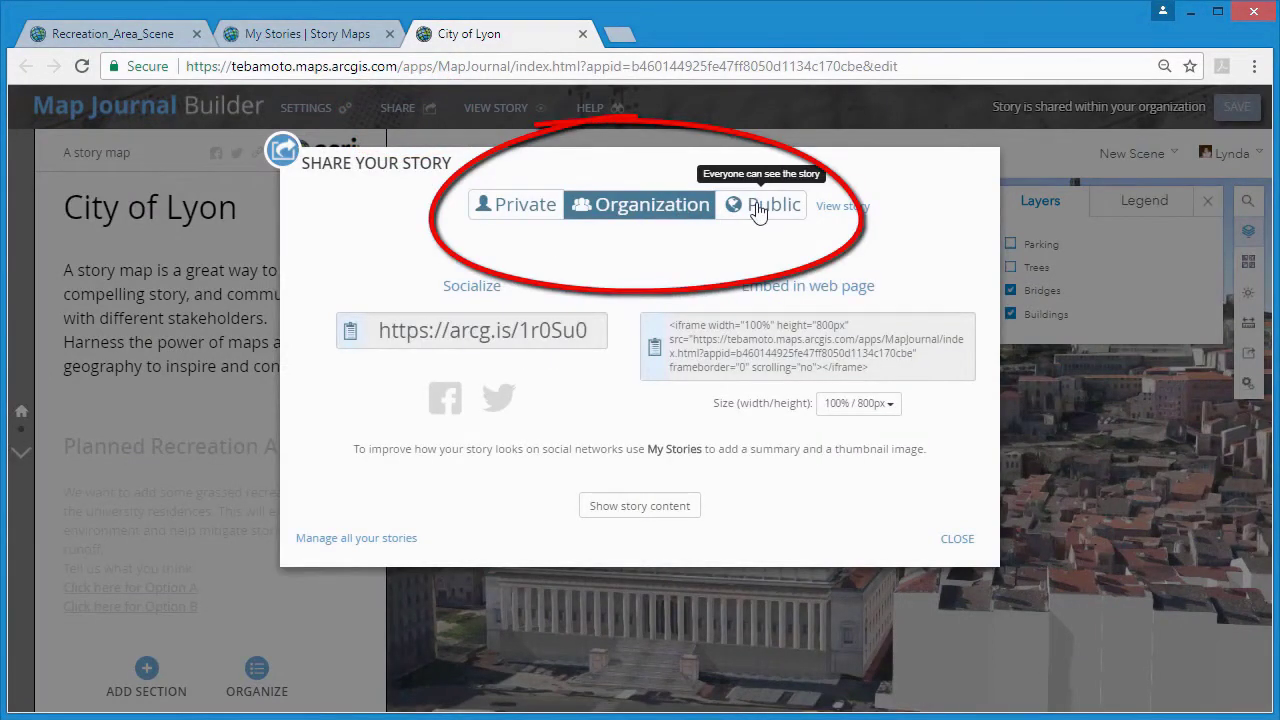
click(348, 332)
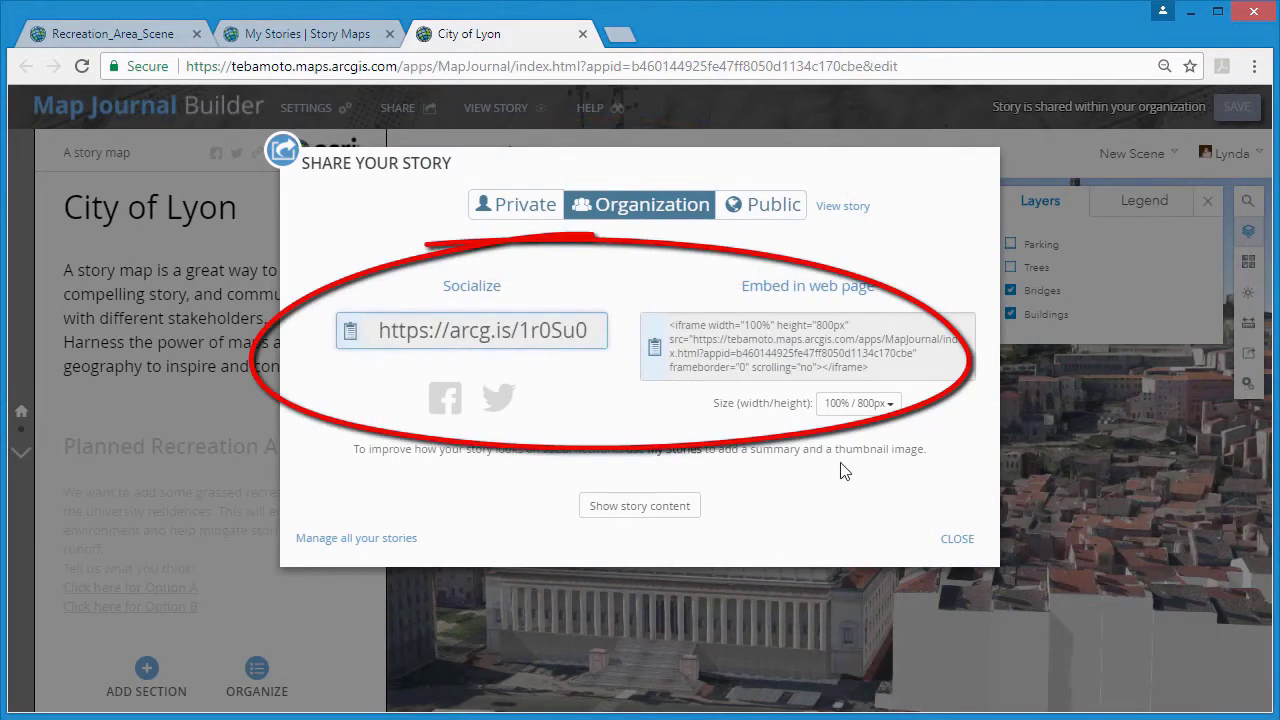
click(960, 545)
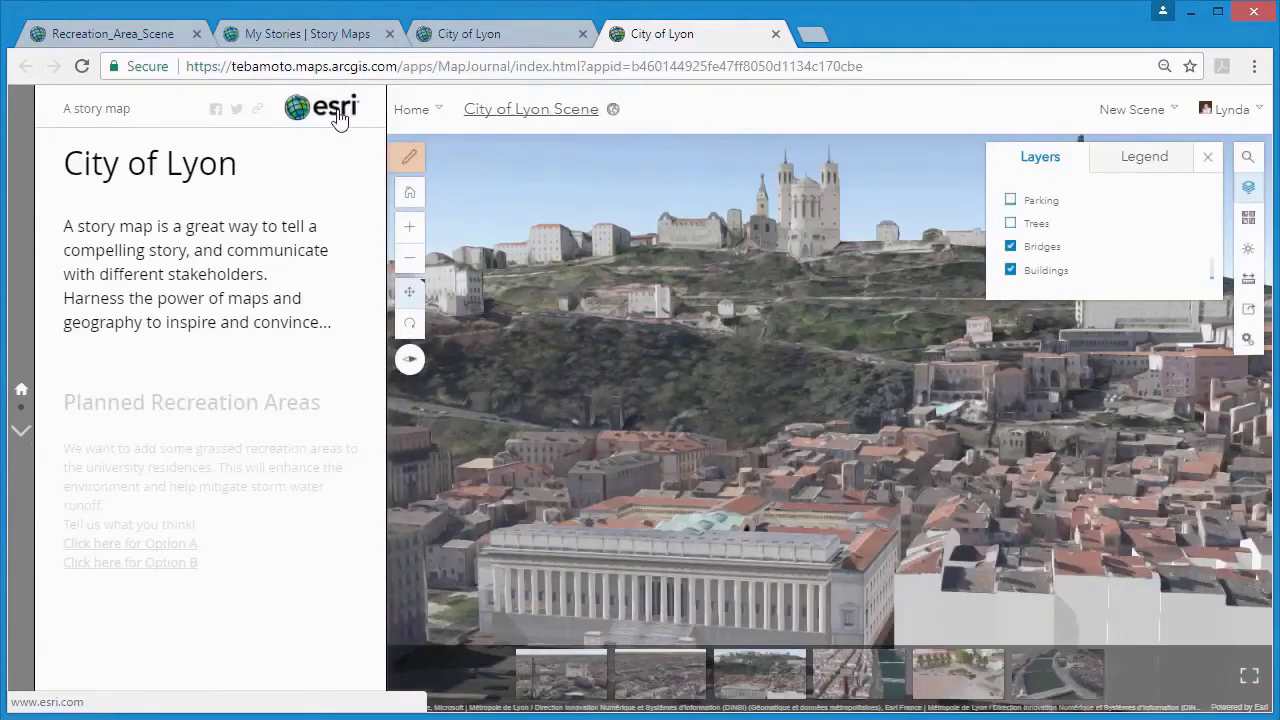
Go to the Planned Recreation Areas section and show the embedded scene's Park Option A view
click(21, 430)
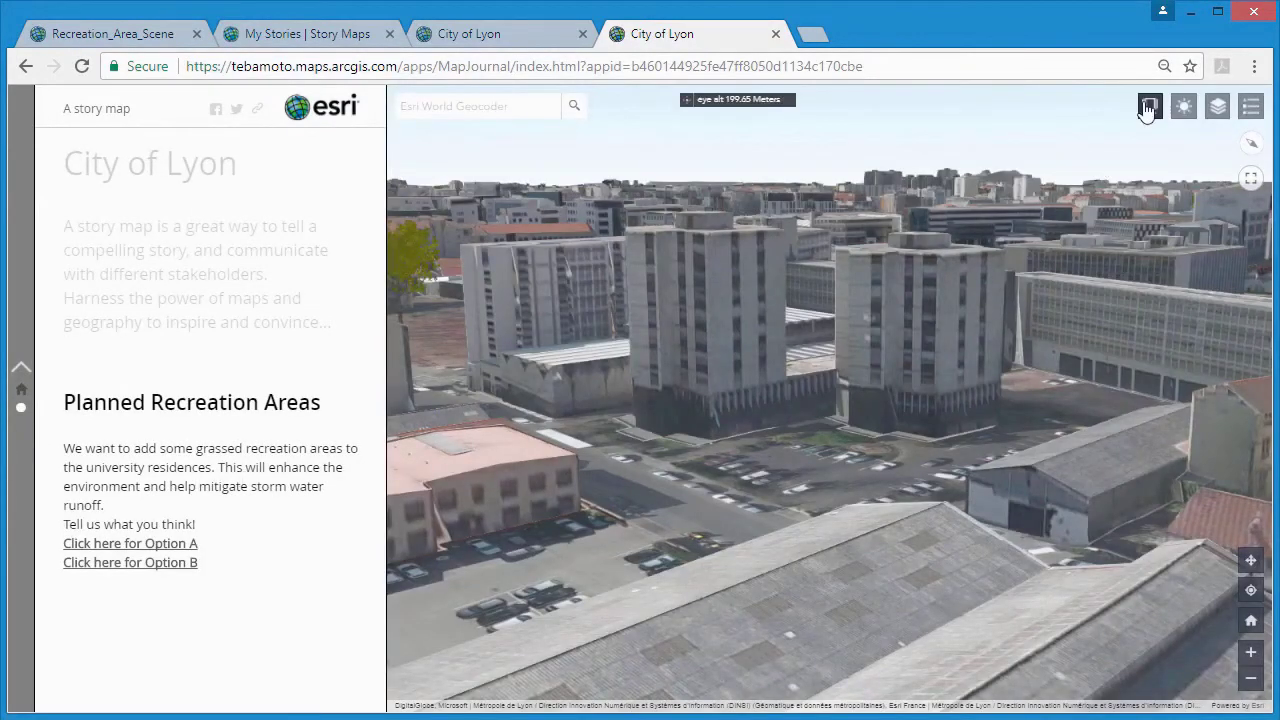
click(1149, 107)
click(866, 670)
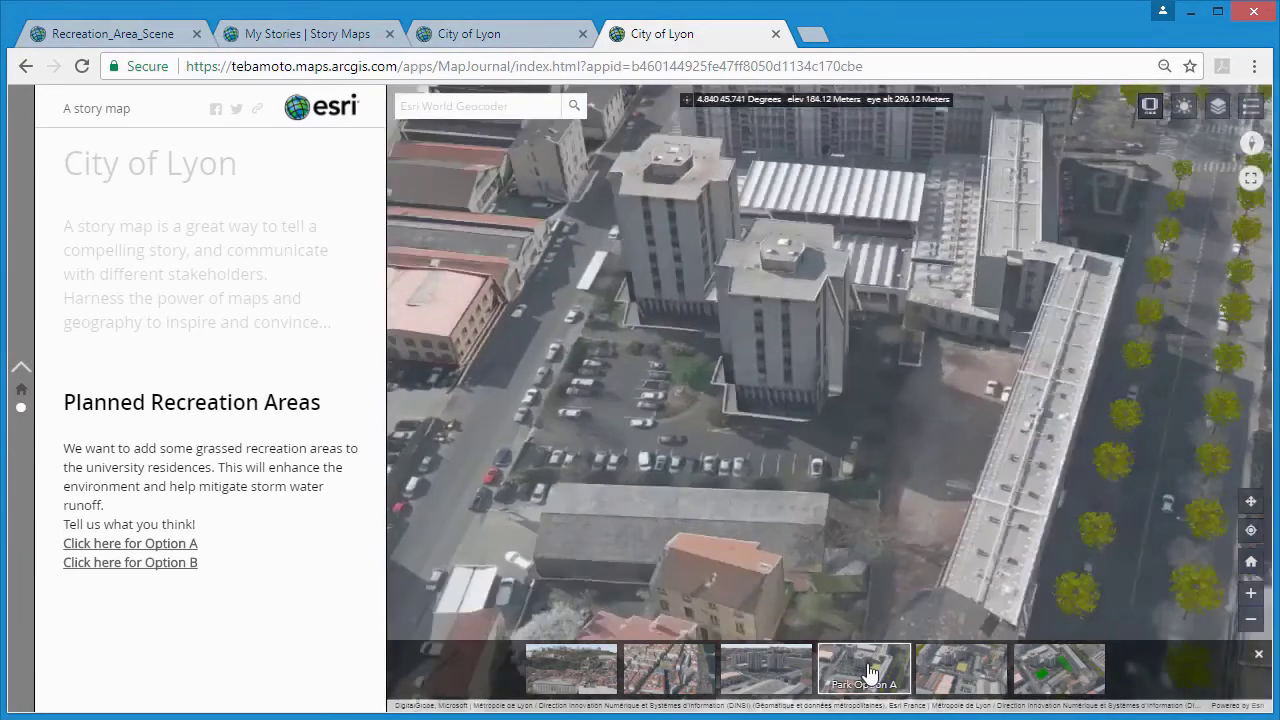